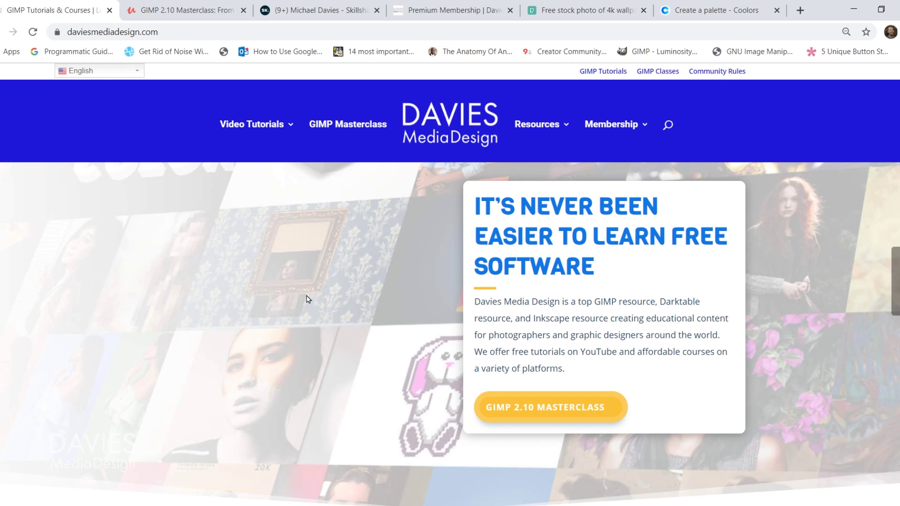
- Scroll down through the daviesmediadesign.com homepage
{"action": "scroll", "coordinate": [309, 297], "scroll_direction": "down", "scroll_amount": 9}
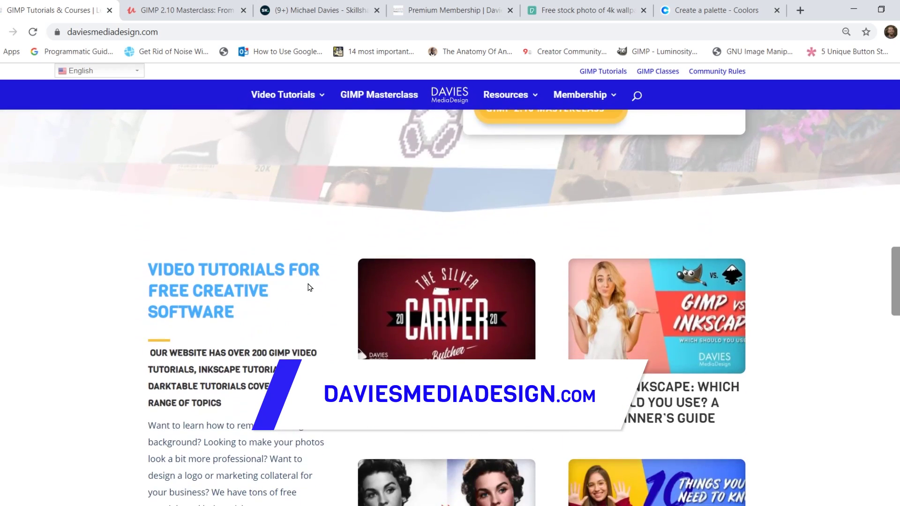
{"action": "scroll", "coordinate": [308, 288], "scroll_direction": "down", "scroll_amount": 12}
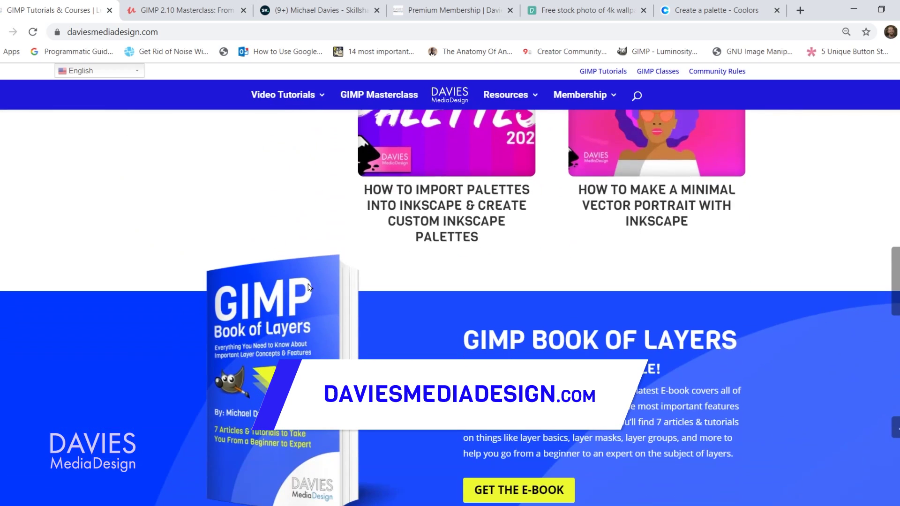
{"action": "scroll", "coordinate": [308, 288], "scroll_direction": "down", "scroll_amount": 3}
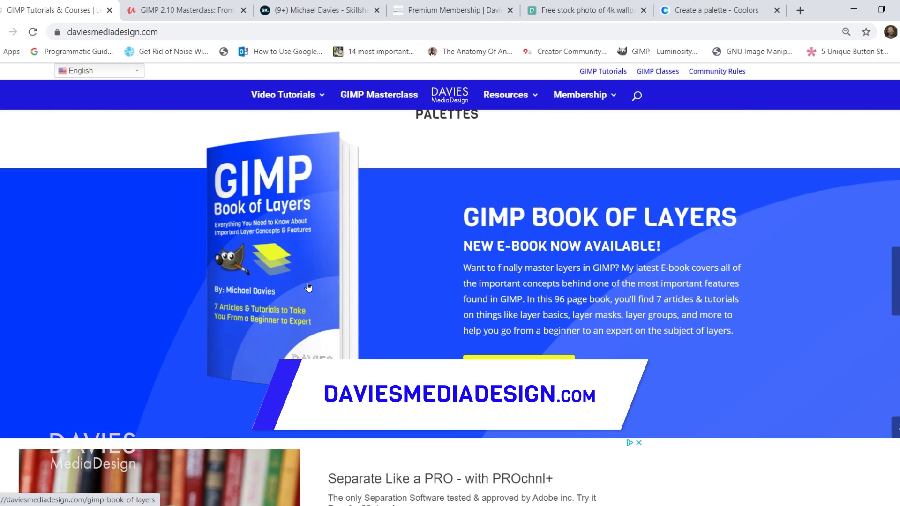
{"action": "scroll", "coordinate": [308, 288], "scroll_direction": "down", "scroll_amount": 15}
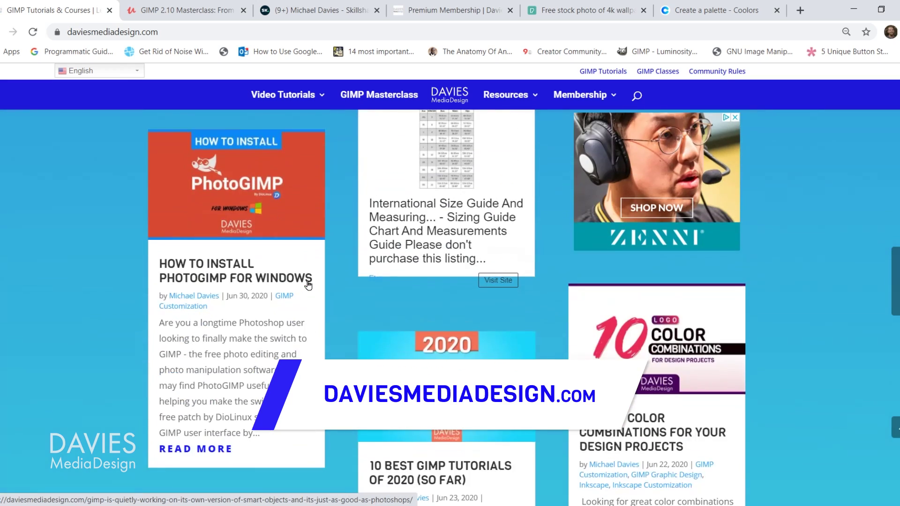
{"action": "scroll", "coordinate": [308, 285], "scroll_direction": "down", "scroll_amount": 10}
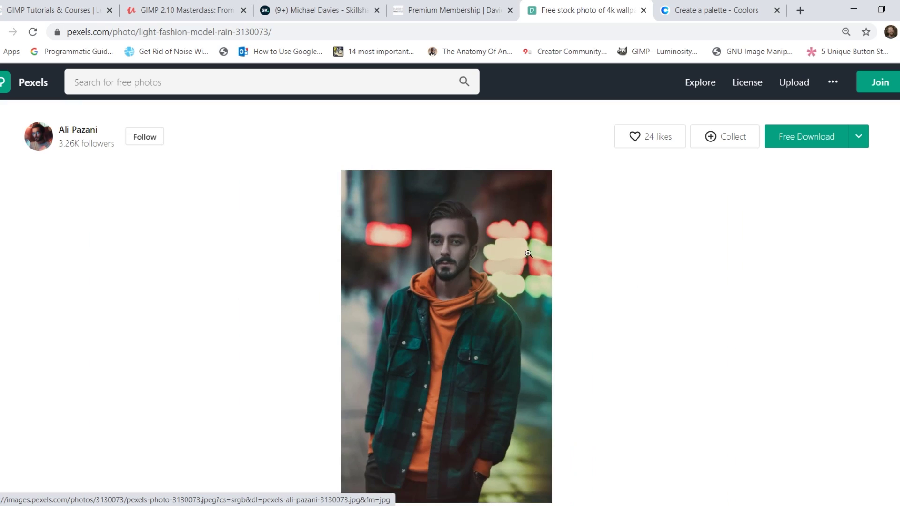
- Show the Choose a size list beside Free Download for the orange-hoodie photo
{"action": "left_click", "coordinate": [859, 137]}
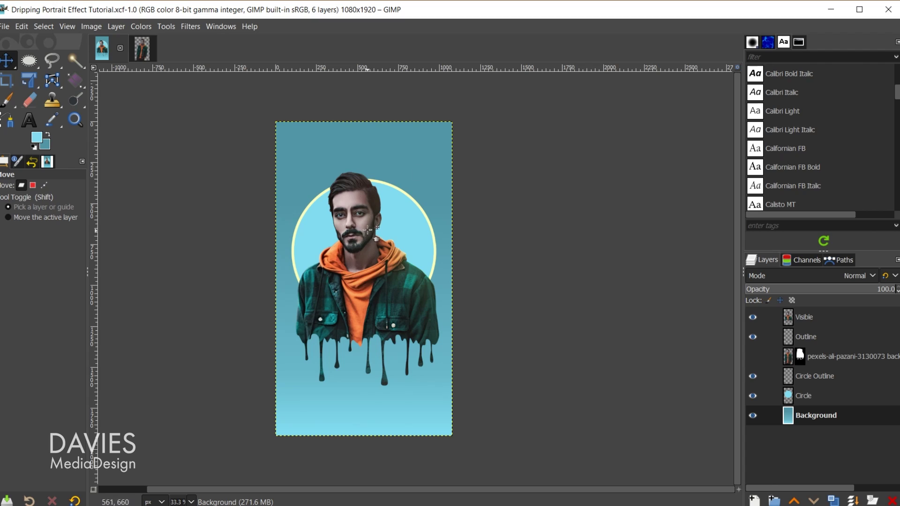
- Open recent file pexels-ali-pazani-3130073.jpg, converting it to the built-in sRGB profile
{"action": "left_click", "coordinate": [4, 26]}
{"action": "mouse_move", "coordinate": [48, 115]}
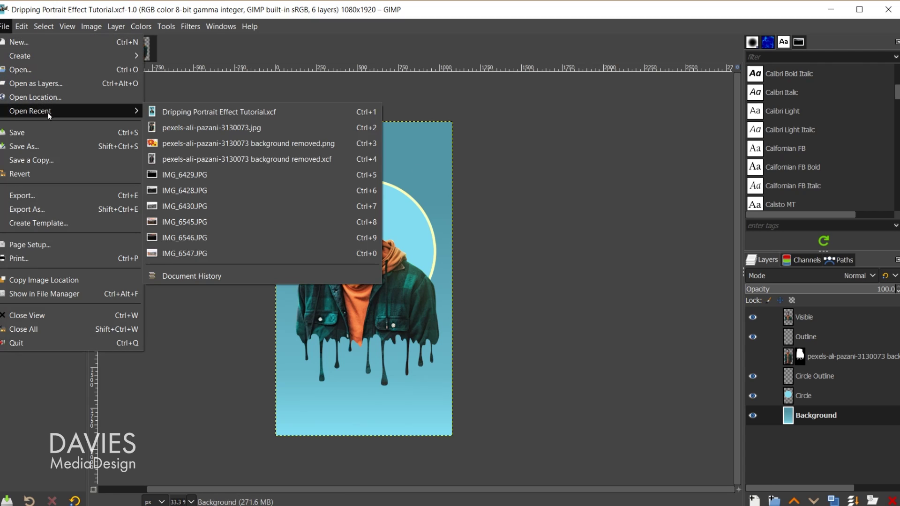
{"action": "left_click", "coordinate": [238, 129]}
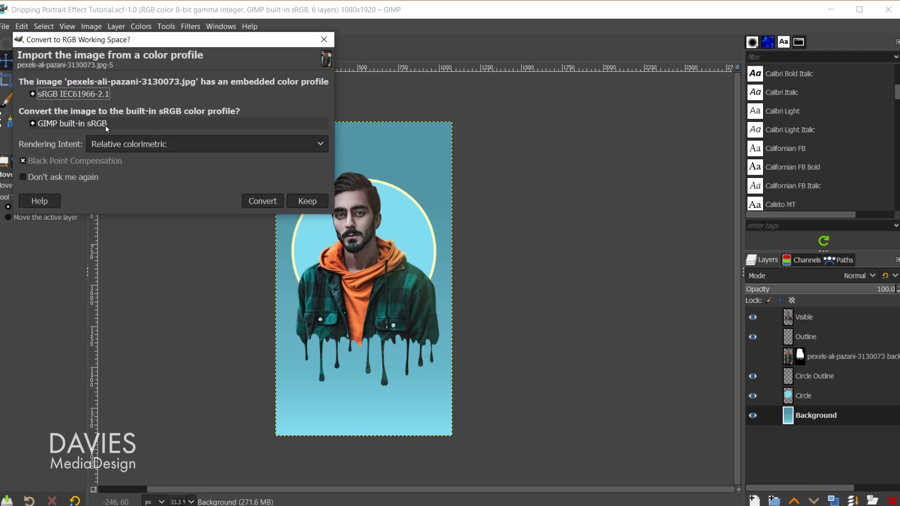
{"action": "left_click", "coordinate": [263, 201]}
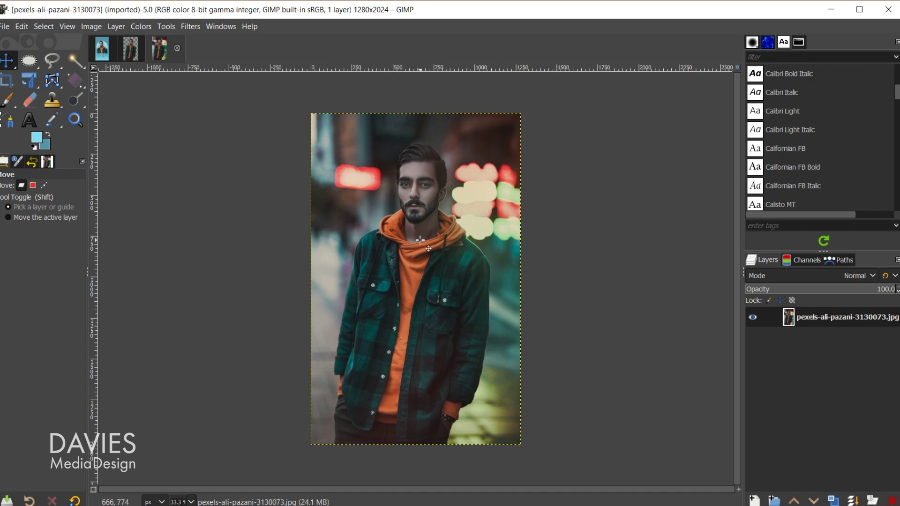
- Turn the path outlining the man into a selection
{"action": "key", "text": "b"}
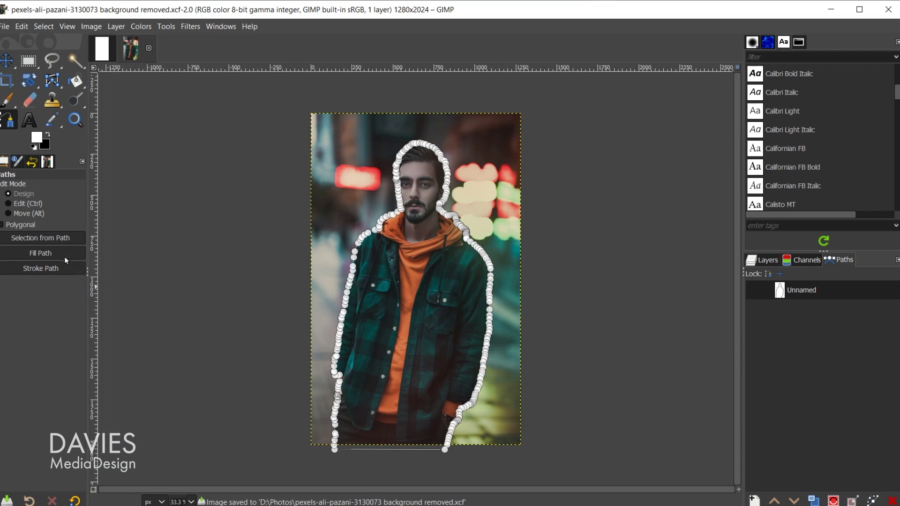
{"action": "left_click", "coordinate": [46, 238]}
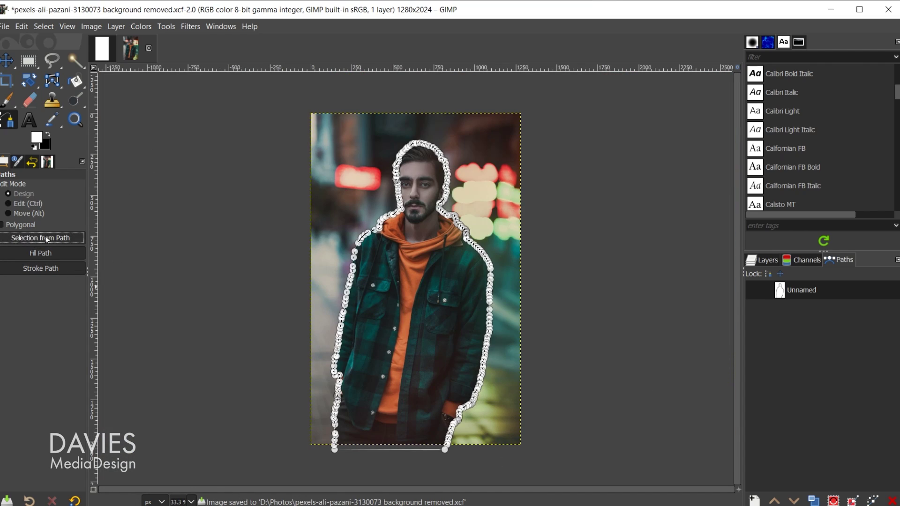
{"action": "key", "text": "m"}
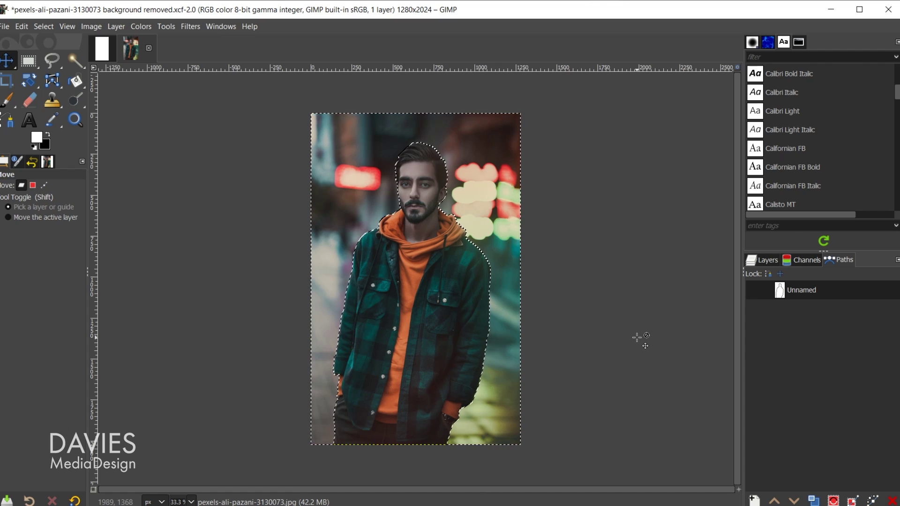
{"action": "left_click", "coordinate": [771, 263]}
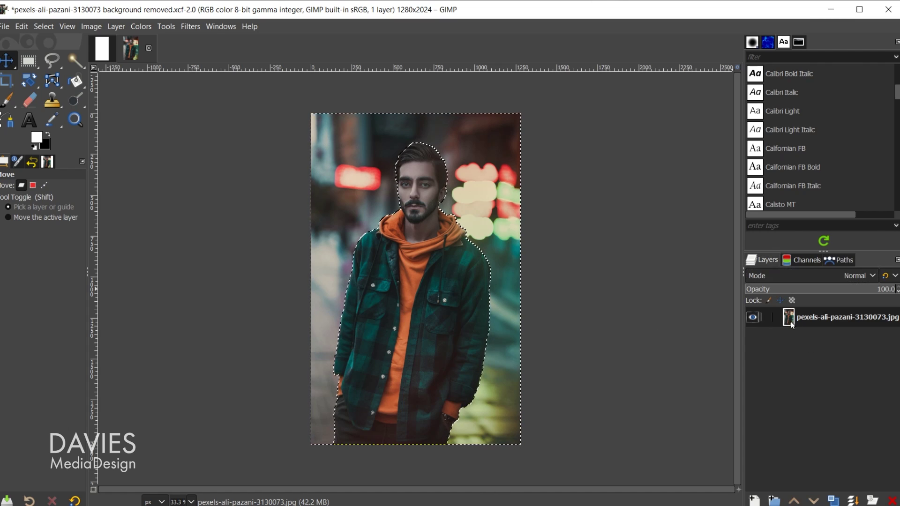
- Add an alpha channel to the photo layer, invert the selection and delete the background
{"action": "right_click", "coordinate": [809, 348]}
{"action": "left_click", "coordinate": [838, 344]}
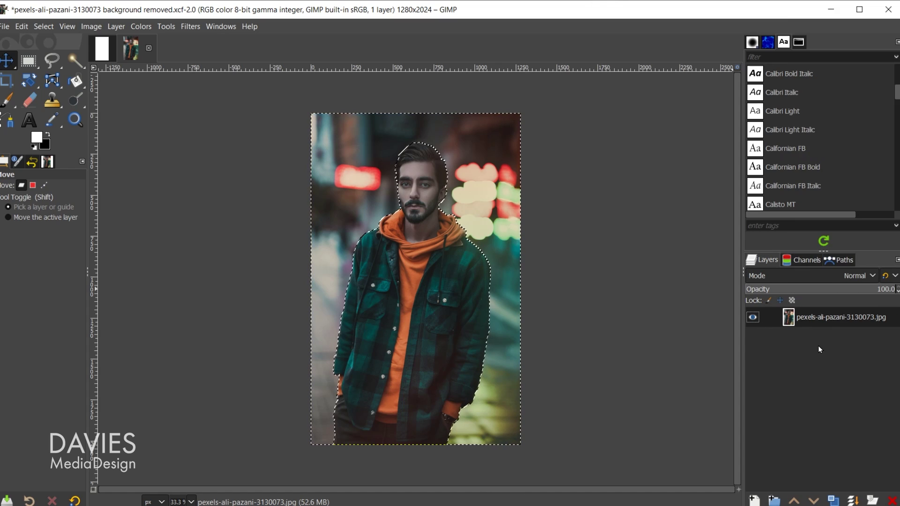
{"action": "key", "text": "Delete"}
{"action": "key", "text": "ctrl+shift+a"}
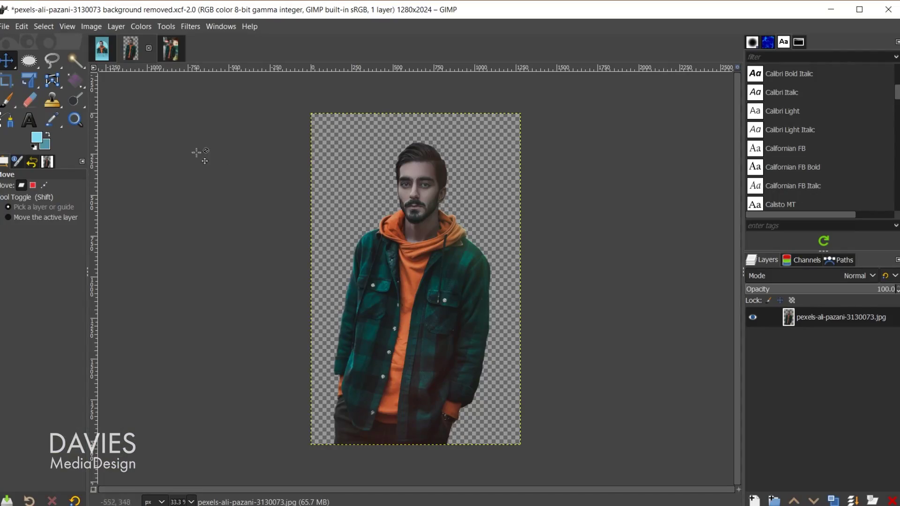
- Create a new 1080×1920 image filled with white
{"action": "left_click", "coordinate": [3, 28]}
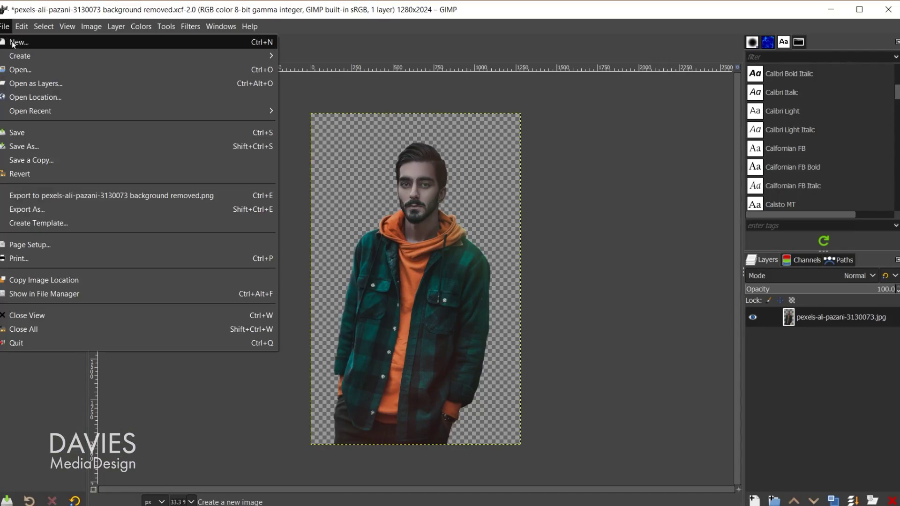
{"action": "left_click", "coordinate": [13, 42]}
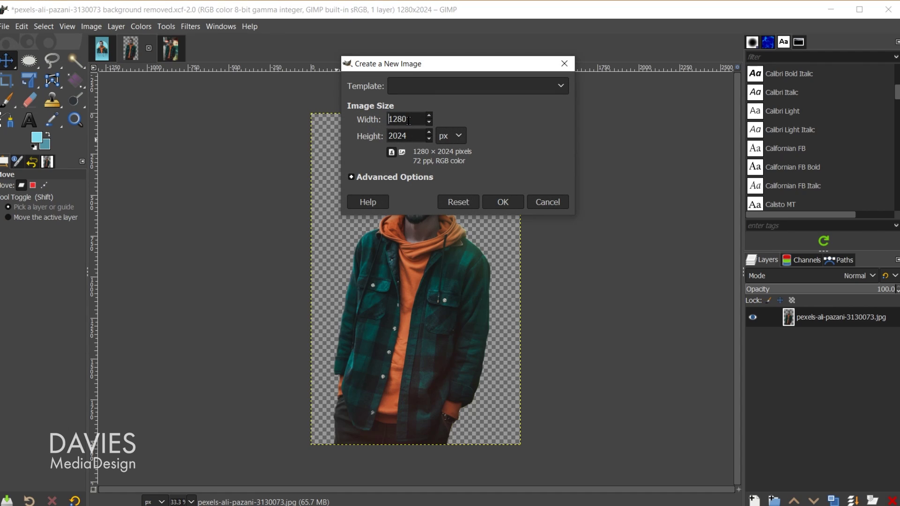
{"action": "left_click_drag", "start_coordinate": [409, 120], "coordinate": [348, 122]}
{"action": "type", "text": "1080"}
{"action": "key", "text": "Tab"}
{"action": "type", "text": "192"}
{"action": "left_click", "coordinate": [412, 178]}
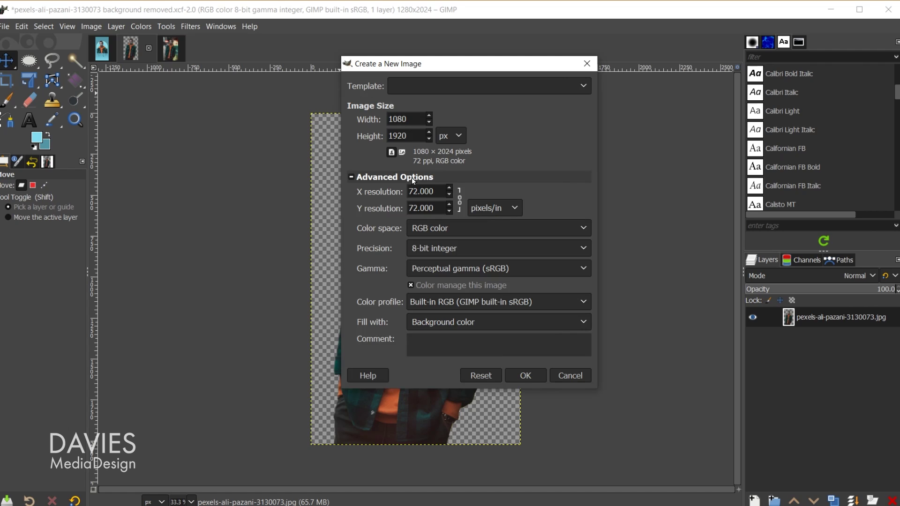
{"action": "left_click", "coordinate": [485, 321]}
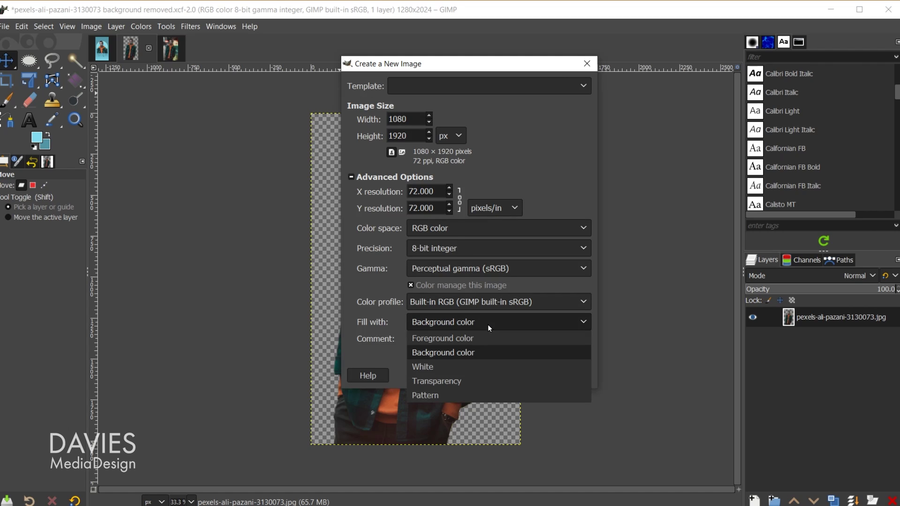
{"action": "left_click", "coordinate": [483, 367]}
{"action": "left_click", "coordinate": [524, 376]}
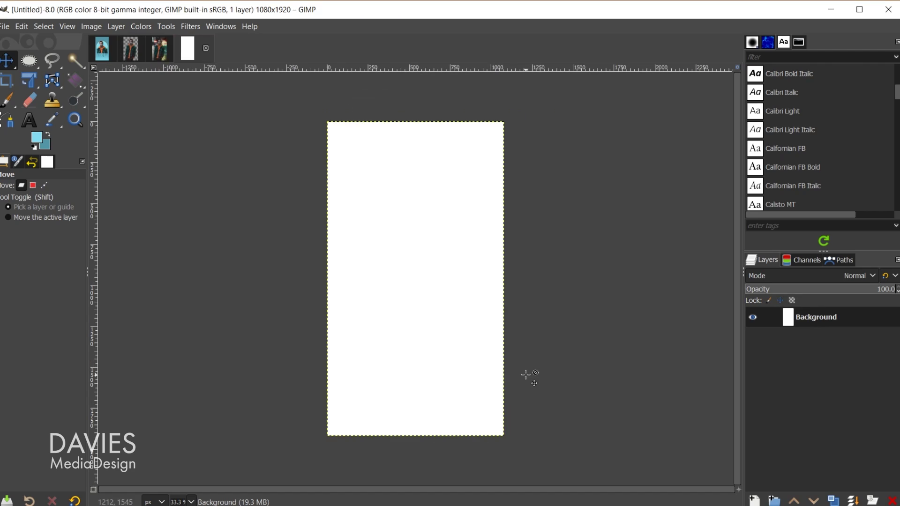
- Drag the cut-out man into the new image and rename the layer Portrait
{"action": "left_click", "coordinate": [130, 55]}
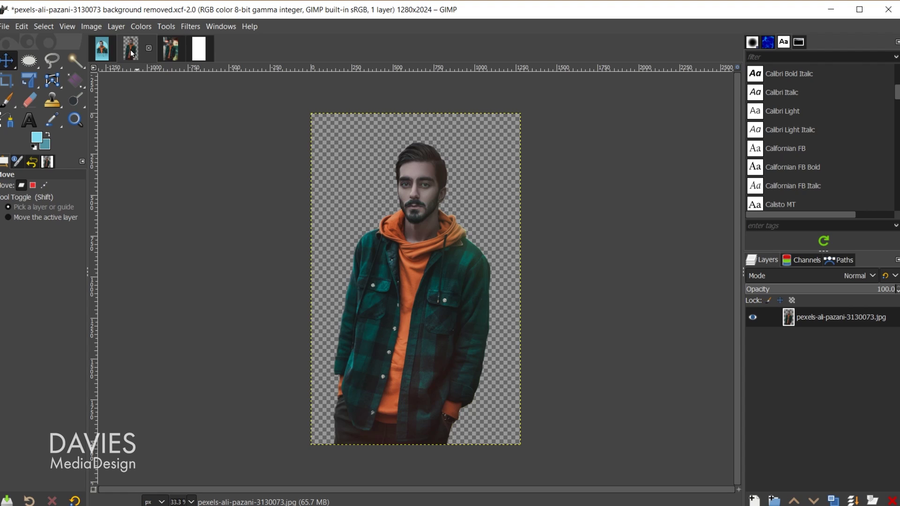
{"action": "left_click_drag", "start_coordinate": [131, 52], "coordinate": [371, 201]}
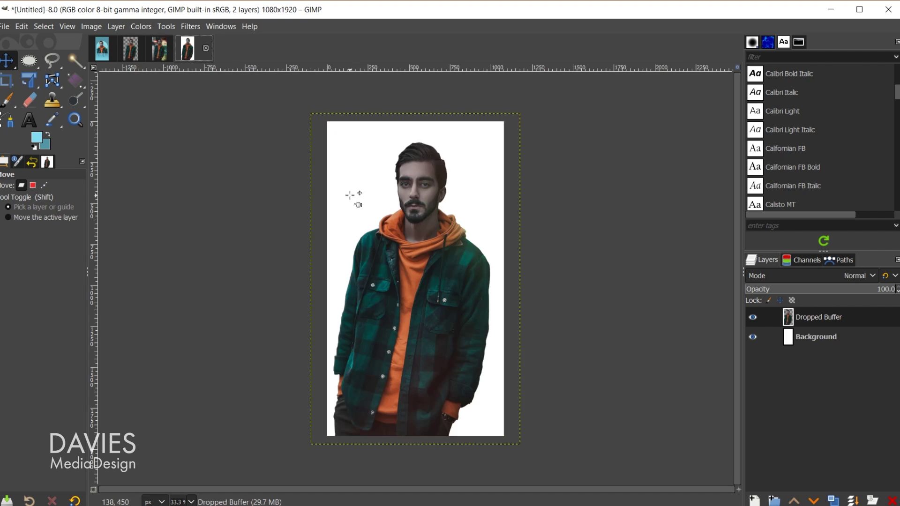
{"action": "double_click", "coordinate": [825, 319]}
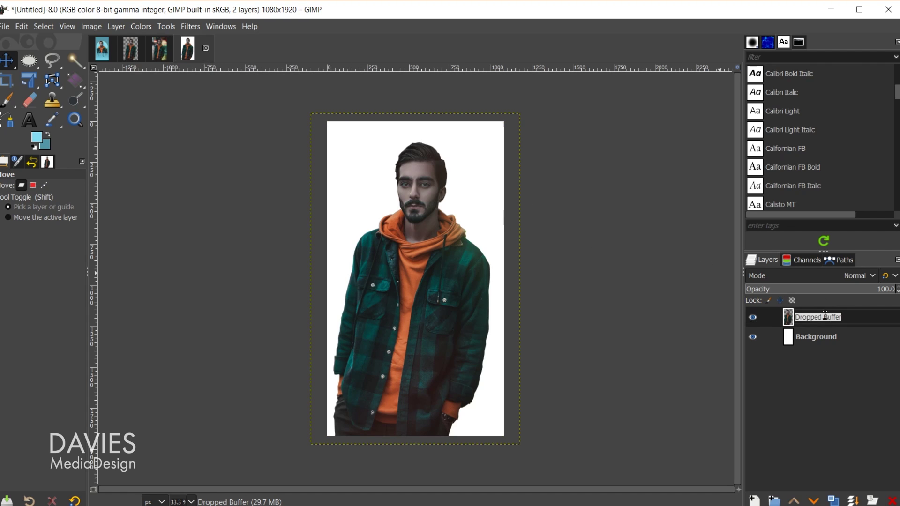
{"action": "type", "text": "Portrait"}
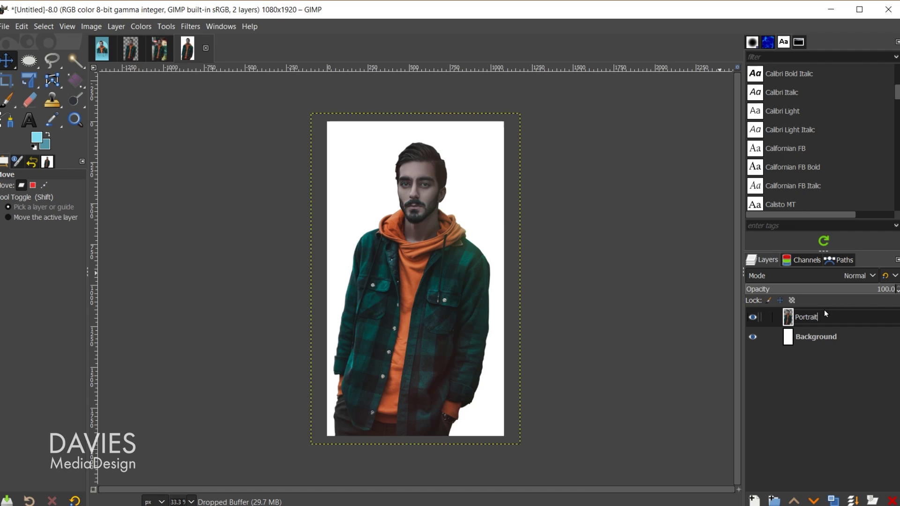
{"action": "key", "text": "Return"}
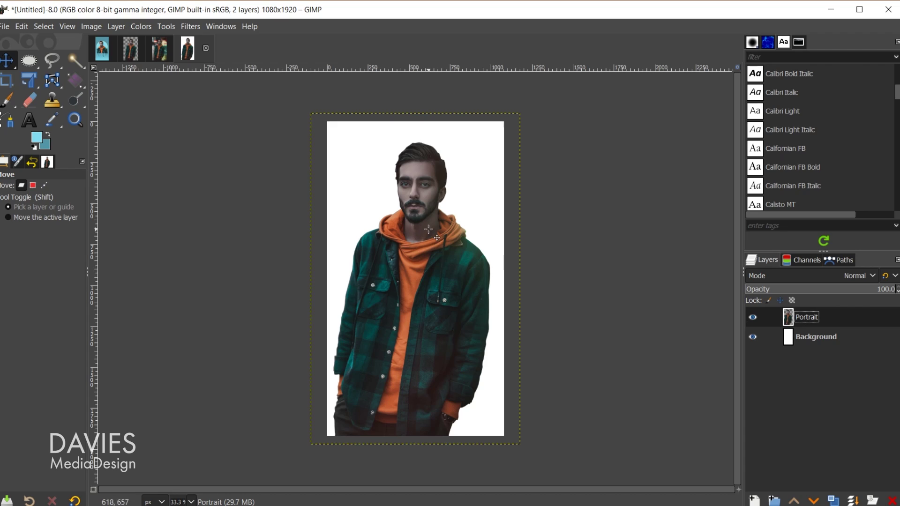
{"action": "key", "text": "shift+r"}
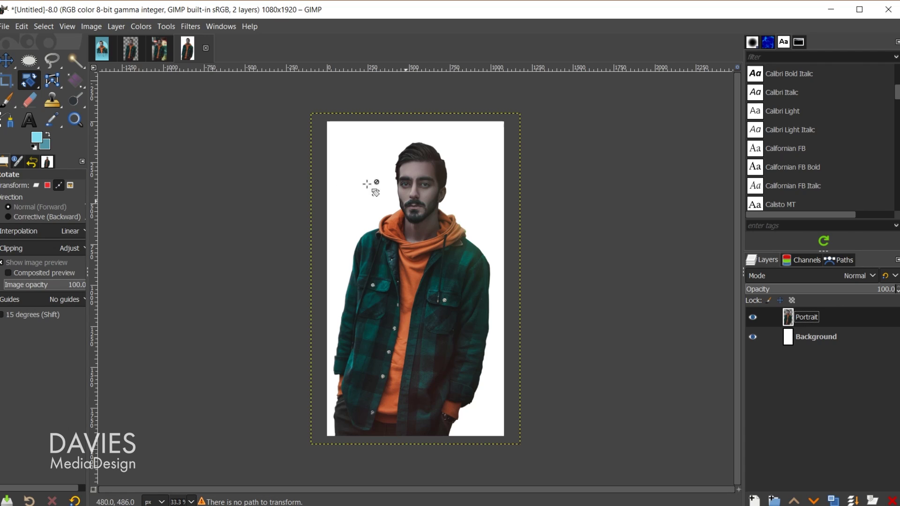
- Rotate the whole Portrait layer by about -8.19 degrees
{"action": "left_click", "coordinate": [36, 186]}
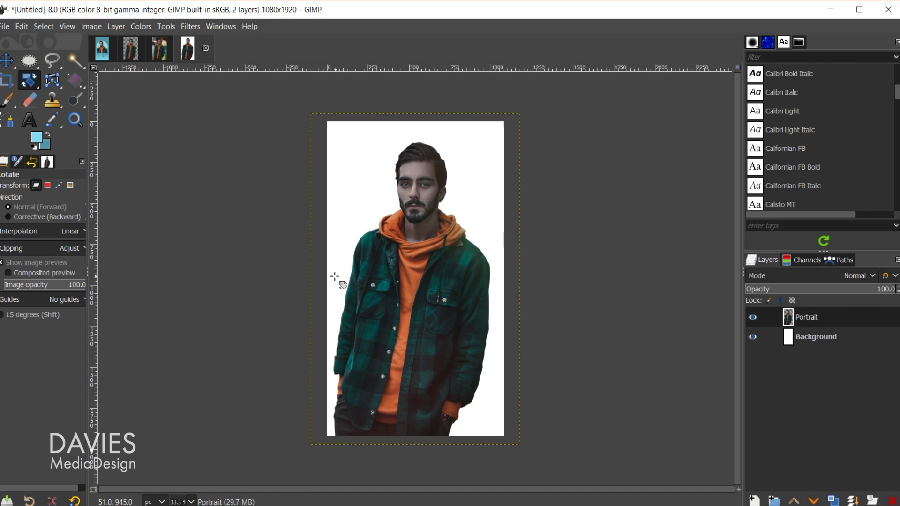
{"action": "left_click_drag", "start_coordinate": [331, 312], "coordinate": [337, 326]}
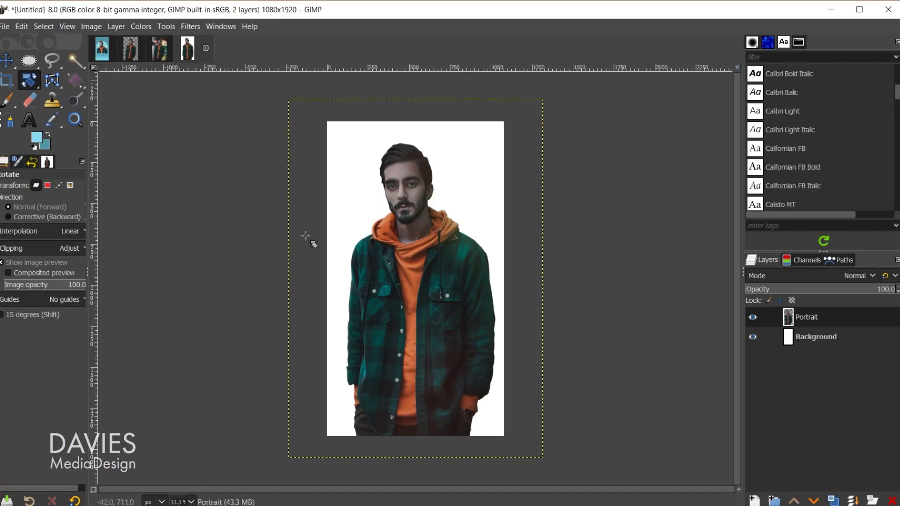
- Add a chest-height horizontal guide and draw a path along it across the jacket
{"action": "left_click_drag", "start_coordinate": [222, 68], "coordinate": [229, 319]}
{"action": "key", "text": "b"}
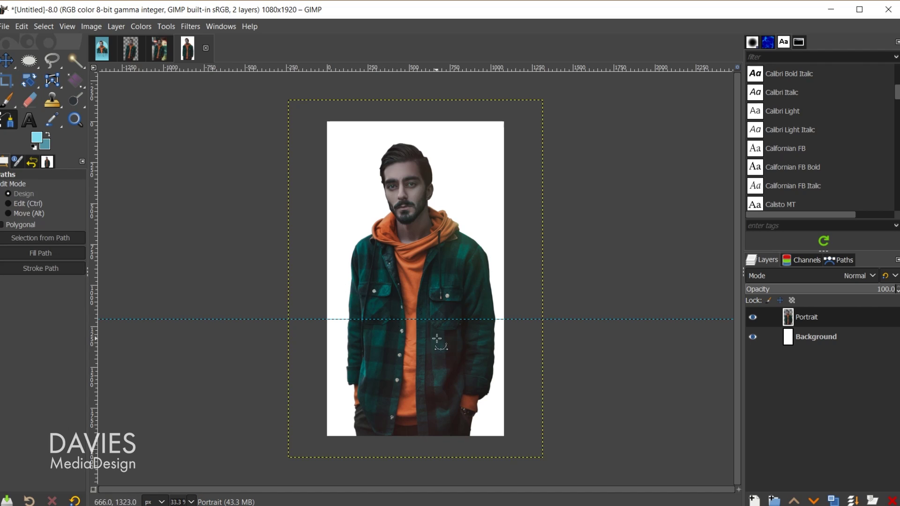
{"action": "scroll", "coordinate": [437, 331], "scroll_direction": "up", "scroll_amount": 1}
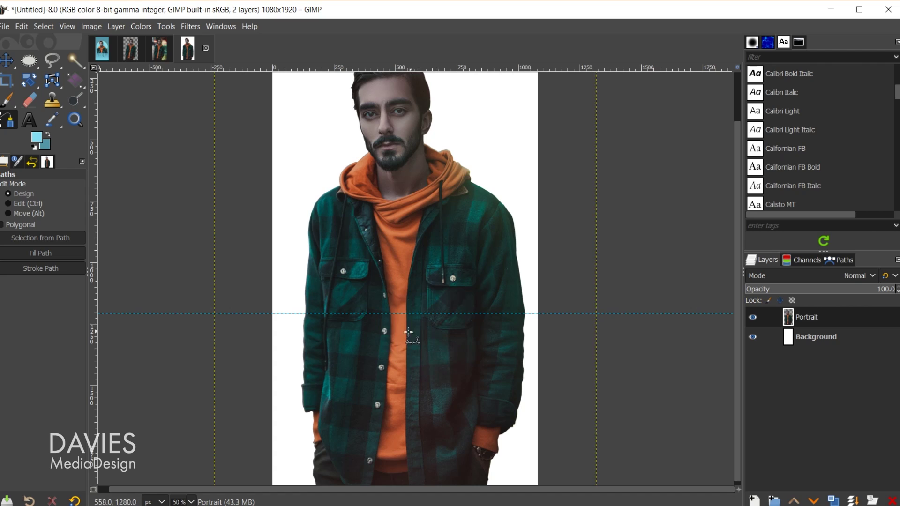
{"action": "left_click", "coordinate": [305, 314]}
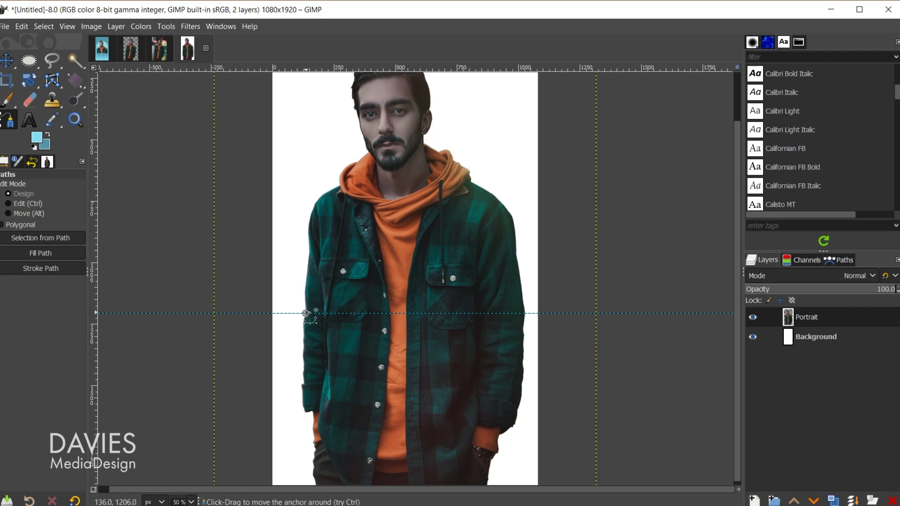
{"action": "left_click", "coordinate": [524, 313]}
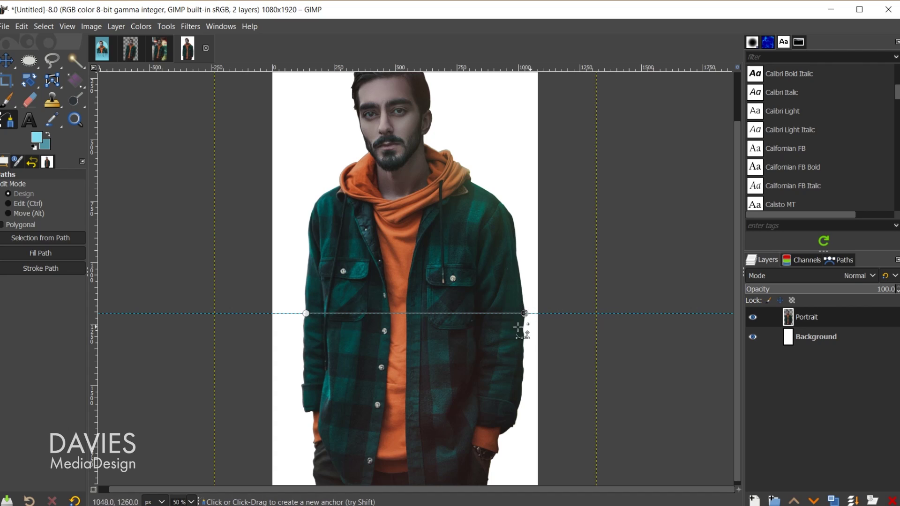
- Add anchors and pull them down the right sleeve into two drip shapes
{"action": "key", "text": "ctrl"}
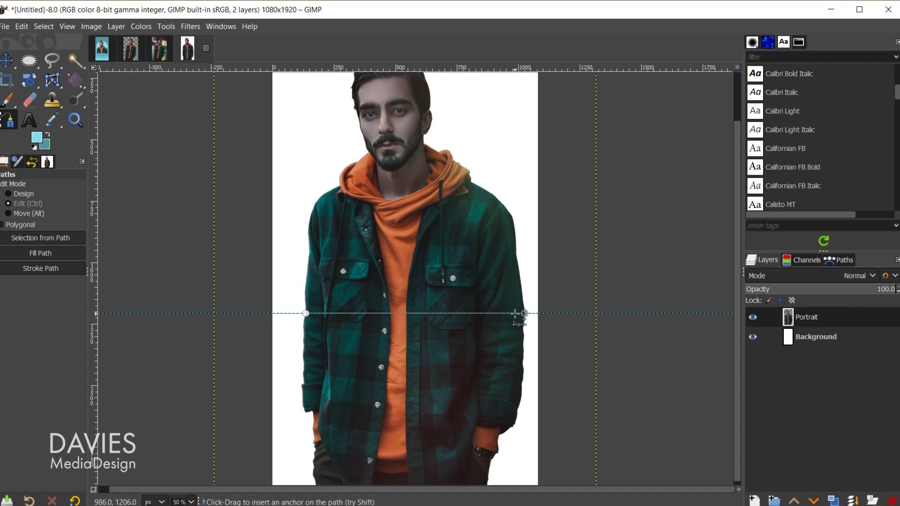
{"action": "left_click_drag", "start_coordinate": [507, 314], "coordinate": [500, 314]}
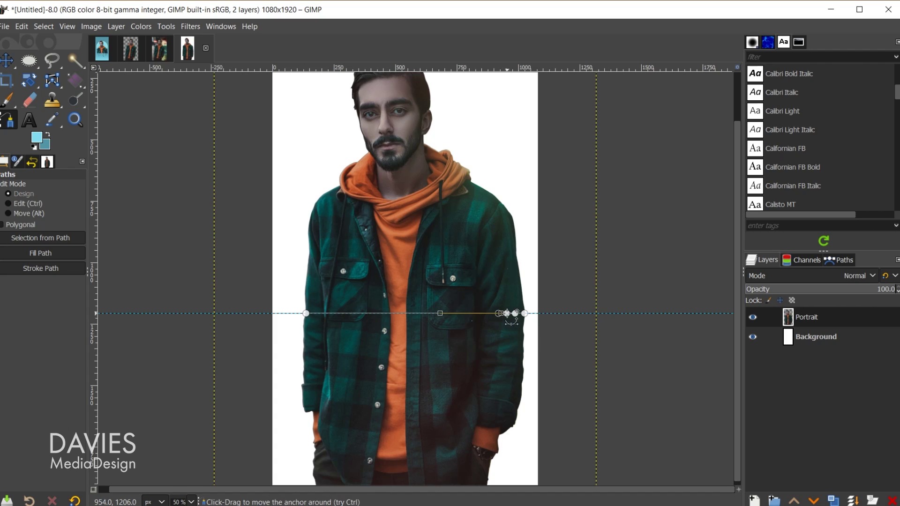
{"action": "left_click_drag", "start_coordinate": [507, 322], "coordinate": [506, 434]}
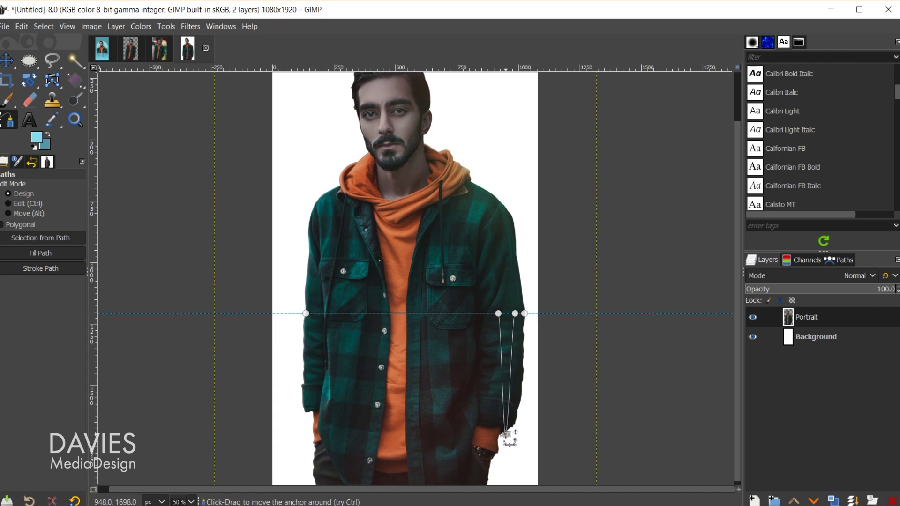
{"action": "left_click", "coordinate": [489, 313], "text": "ctrl"}
{"action": "left_click", "coordinate": [479, 313], "text": "ctrl"}
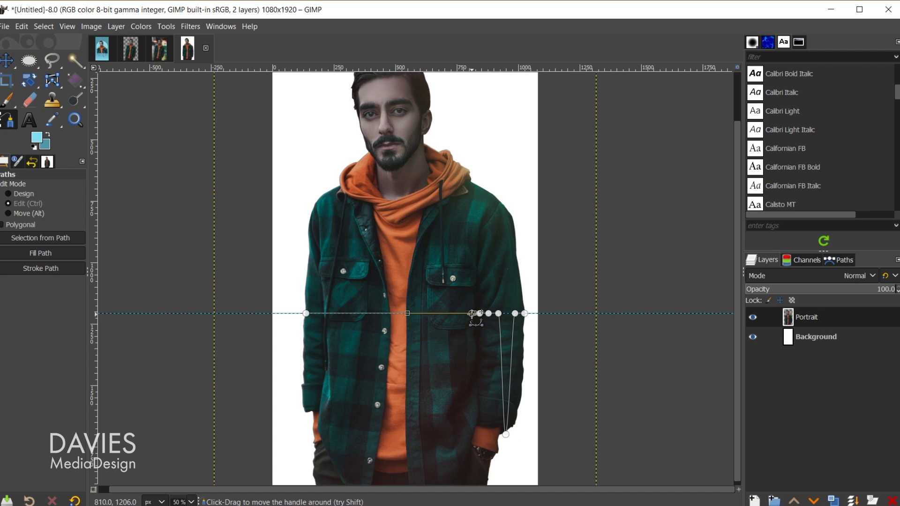
{"action": "left_click_drag", "start_coordinate": [479, 315], "coordinate": [478, 404]}
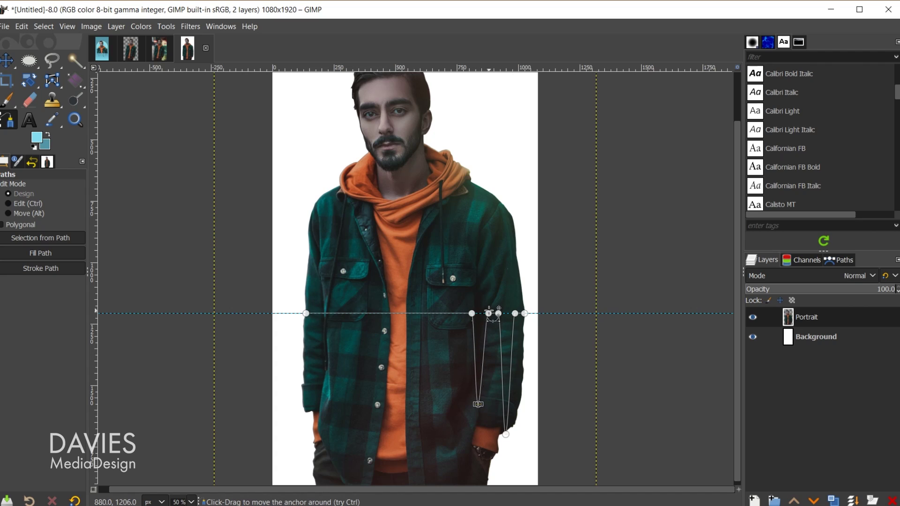
{"action": "left_click_drag", "start_coordinate": [490, 313], "coordinate": [498, 313]}
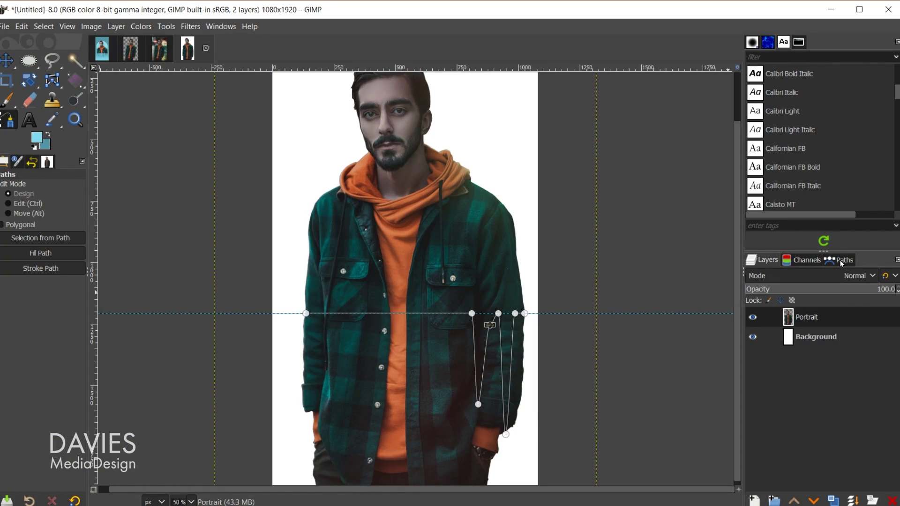
{"action": "left_click", "coordinate": [841, 260]}
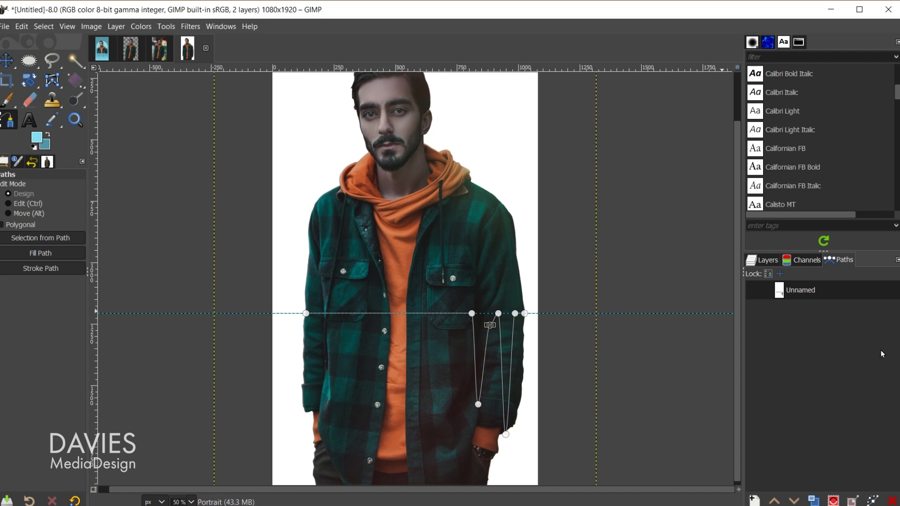
- Delete the hand-drawn path, import Drip Path.svg, and make it visible
{"action": "left_click", "coordinate": [891, 500]}
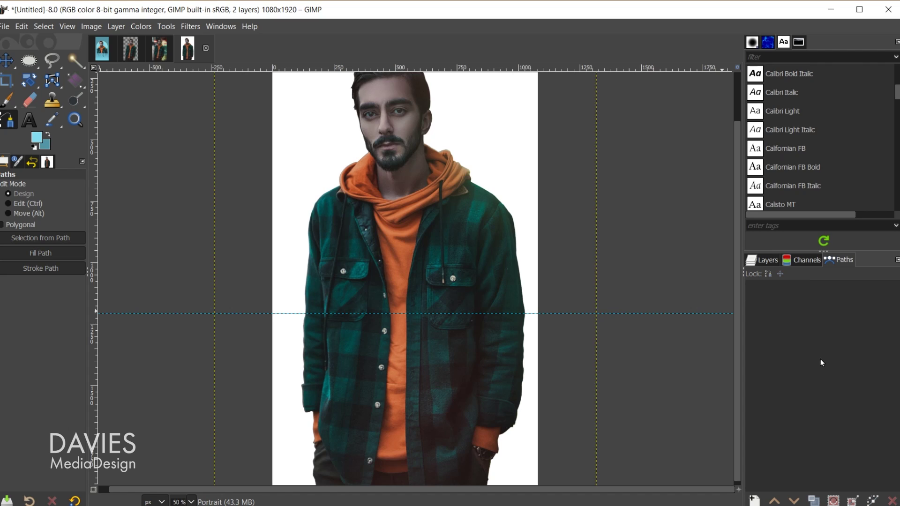
{"action": "right_click", "coordinate": [787, 309]}
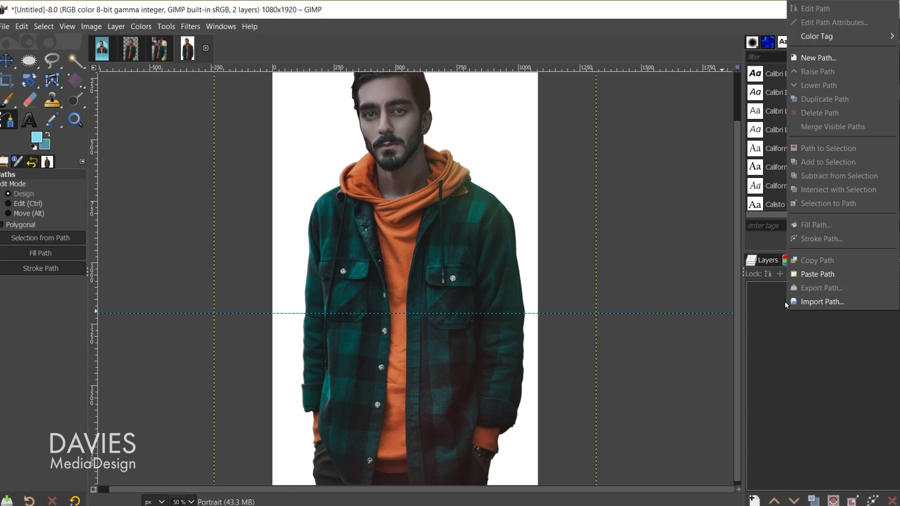
{"action": "left_click", "coordinate": [831, 302]}
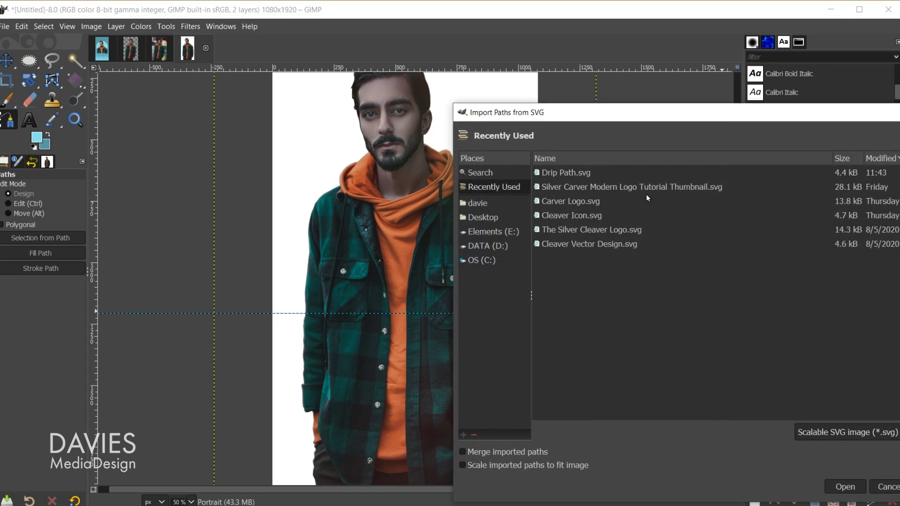
{"action": "left_click_drag", "start_coordinate": [622, 117], "coordinate": [558, 75]}
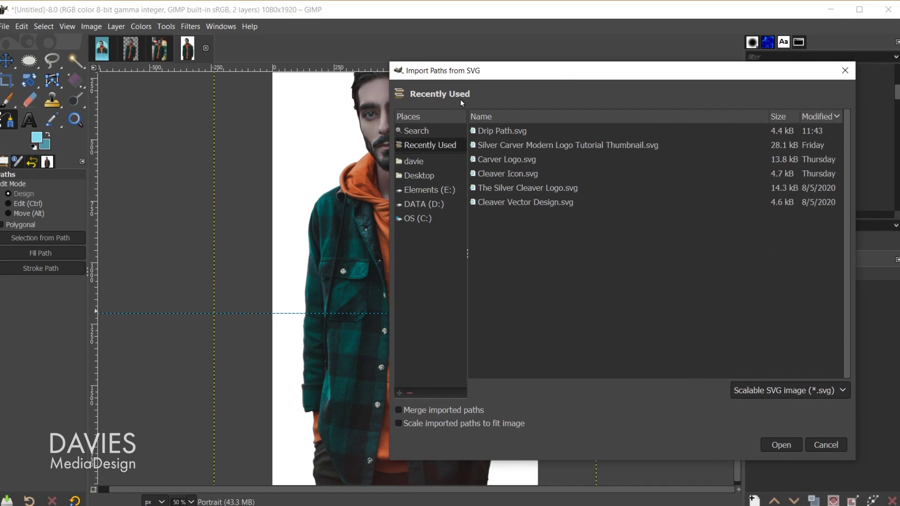
{"action": "left_click", "coordinate": [515, 131]}
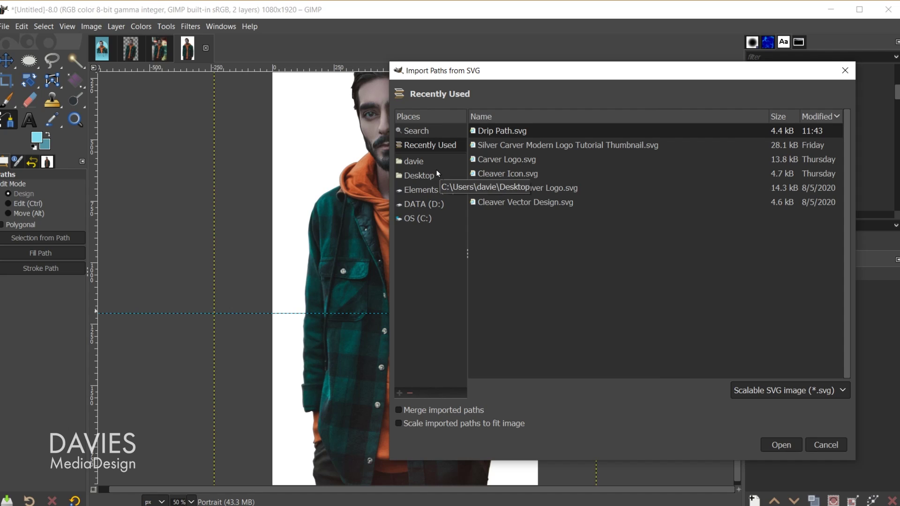
{"action": "double_click", "coordinate": [508, 131]}
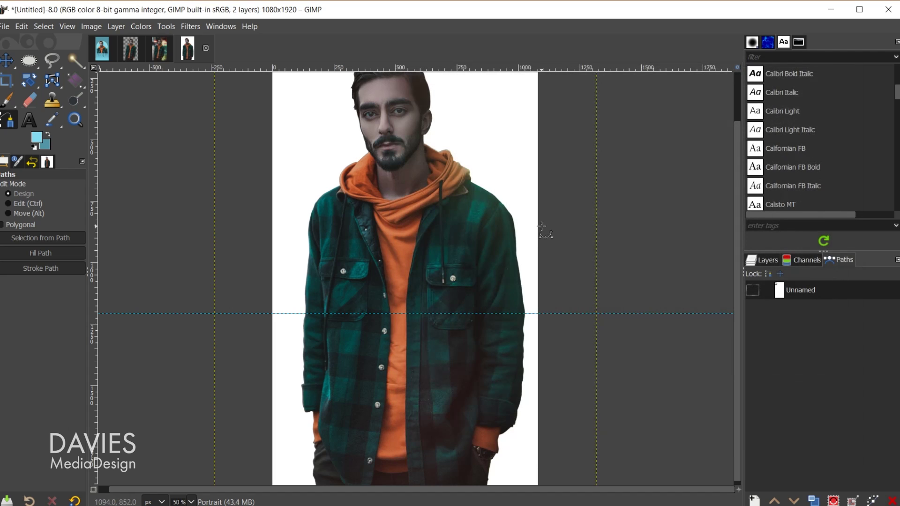
{"action": "left_click", "coordinate": [753, 290]}
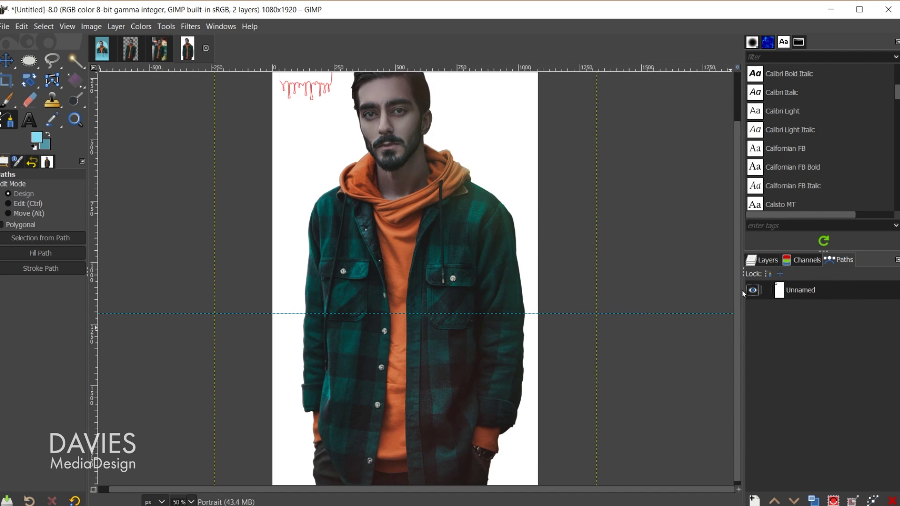
{"action": "scroll", "coordinate": [728, 291], "scroll_direction": "up", "scroll_amount": 3}
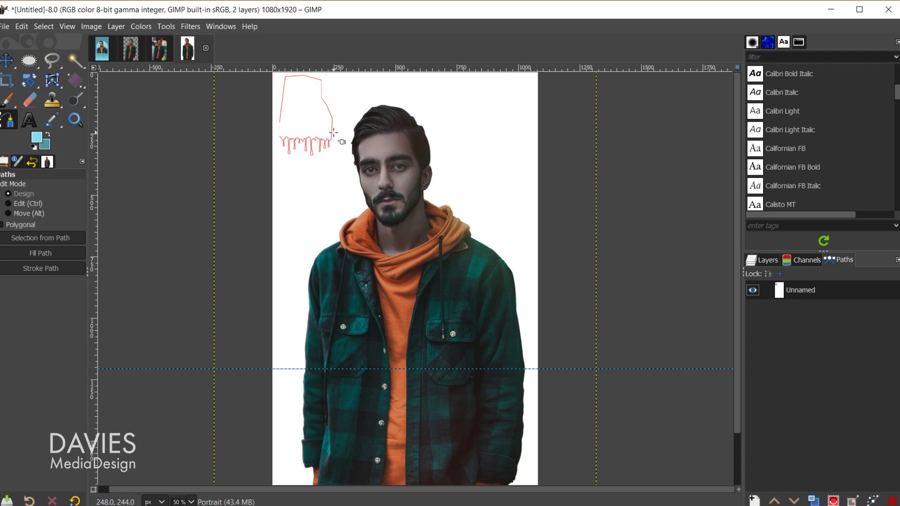
- Use Unified Transform on paths to enlarge the drip path over the portrait
{"action": "left_click", "coordinate": [29, 83]}
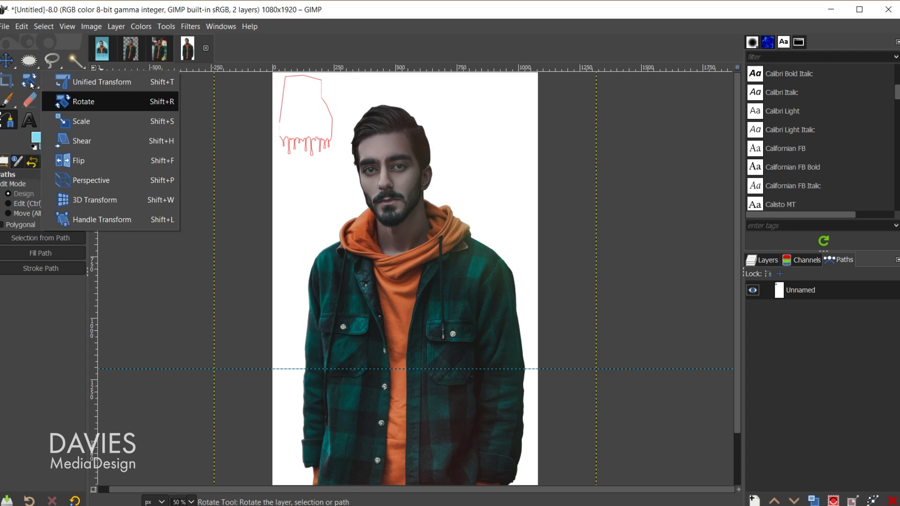
{"action": "left_click", "coordinate": [99, 82]}
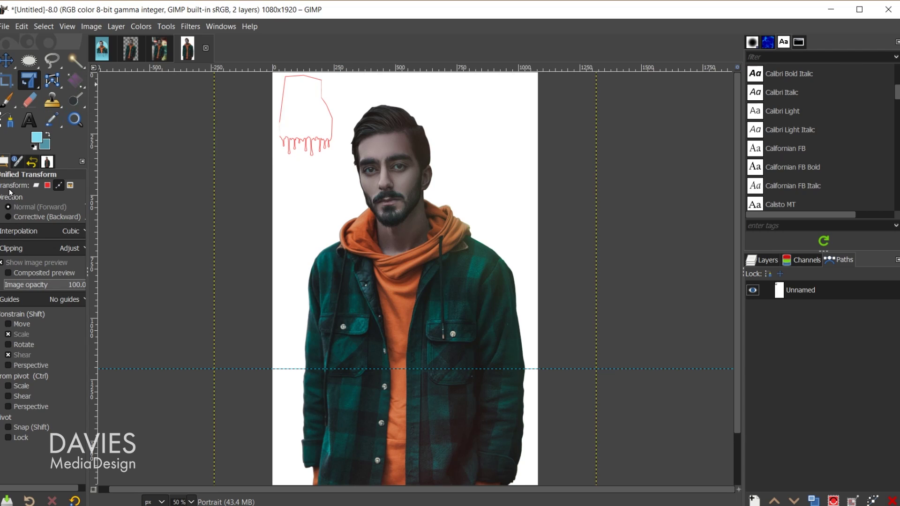
{"action": "left_click", "coordinate": [59, 186]}
{"action": "left_click", "coordinate": [331, 138]}
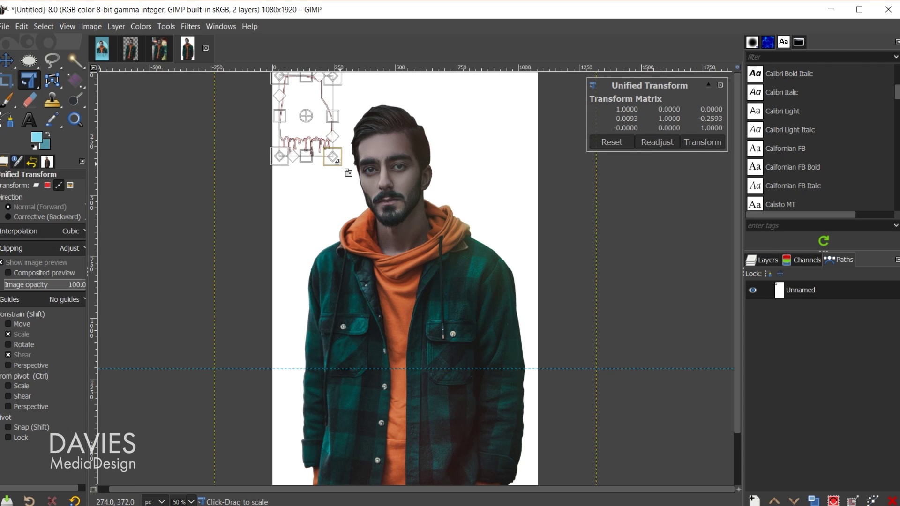
{"action": "left_click_drag", "start_coordinate": [338, 161], "coordinate": [479, 305]}
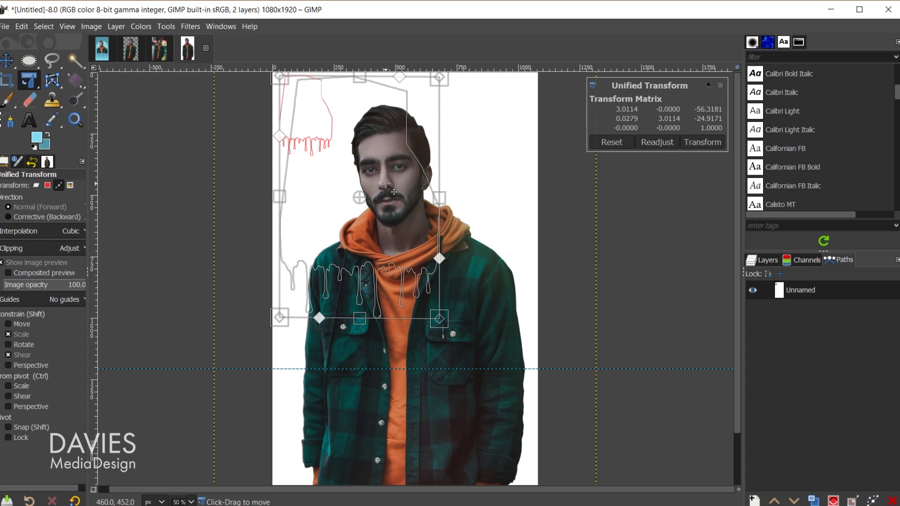
- Move, widen and fine-tune the drip path so its drip edge sits on the chest guide
{"action": "left_click_drag", "start_coordinate": [382, 180], "coordinate": [434, 279]}
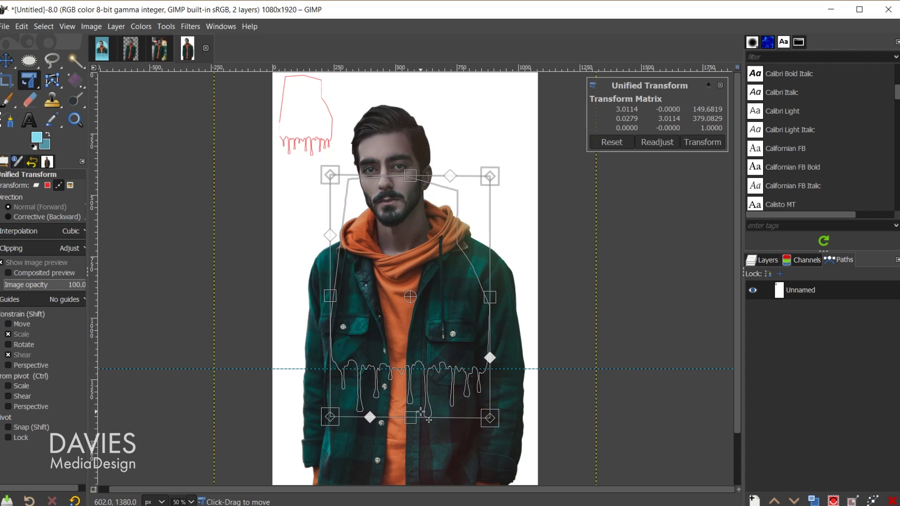
{"action": "scroll", "coordinate": [425, 404], "scroll_direction": "down", "scroll_amount": 2}
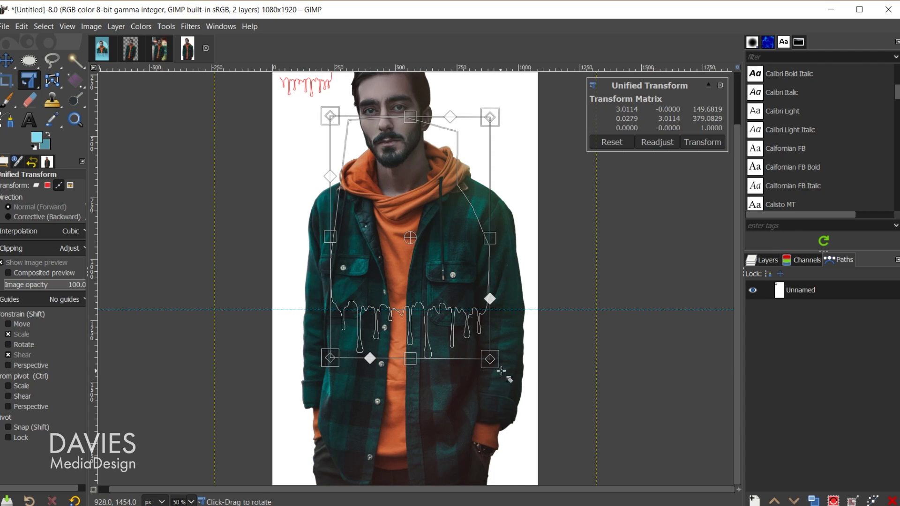
{"action": "left_click_drag", "start_coordinate": [493, 362], "coordinate": [546, 412]}
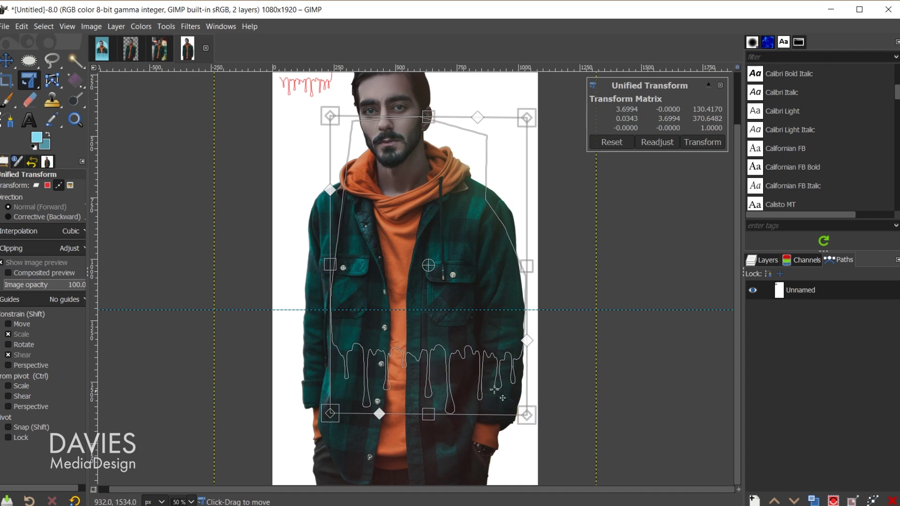
{"action": "left_click_drag", "start_coordinate": [317, 415], "coordinate": [275, 442]}
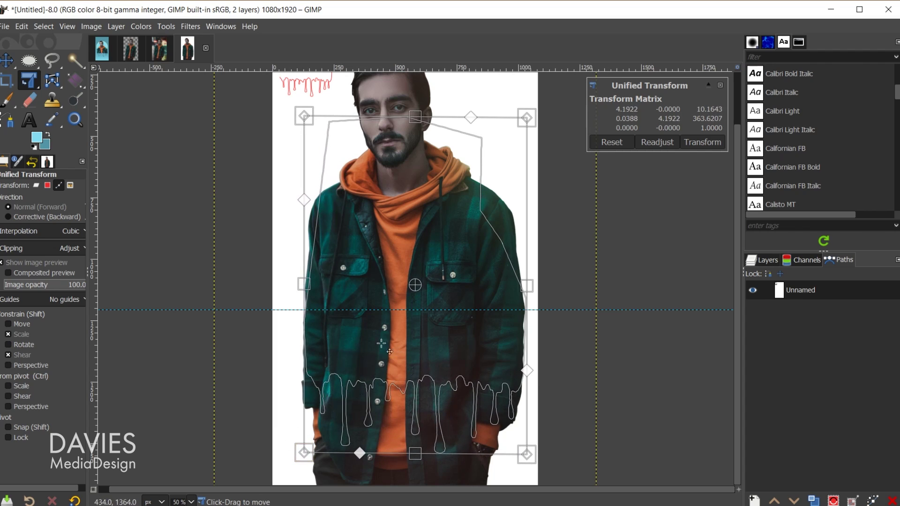
{"action": "left_click_drag", "start_coordinate": [452, 262], "coordinate": [449, 199]}
{"action": "mouse_move", "coordinate": [472, 281]}
{"action": "left_mouse_down"}
{"action": "mouse_move", "coordinate": [468, 292]}
{"action": "mouse_move", "coordinate": [466, 274]}
{"action": "left_mouse_up"}
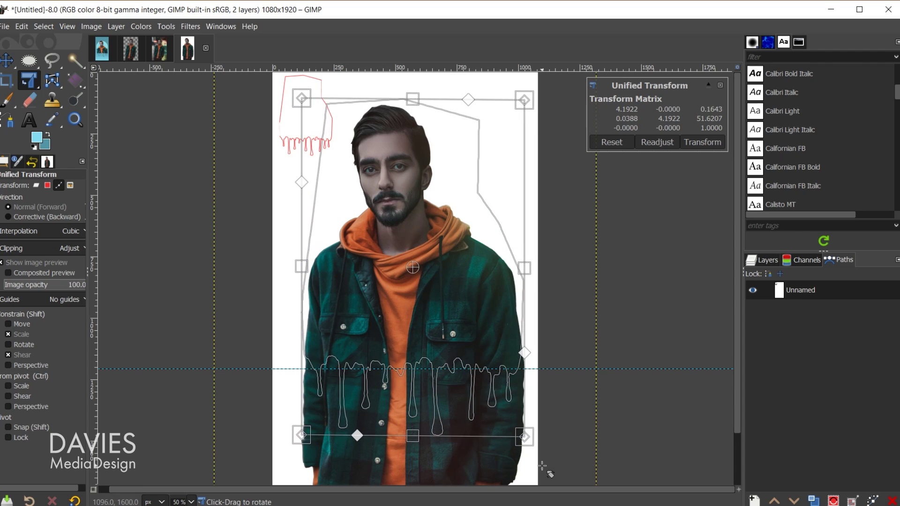
{"action": "left_click_drag", "start_coordinate": [539, 451], "coordinate": [543, 457]}
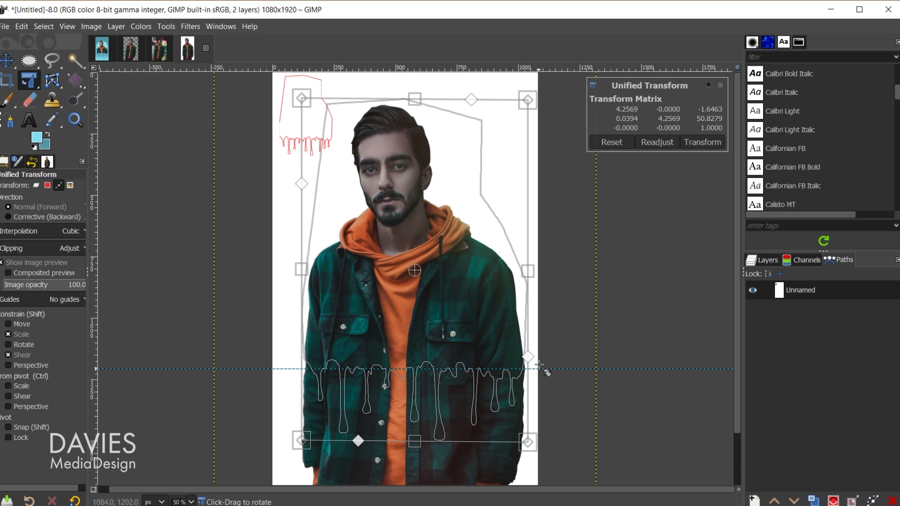
{"action": "left_click_drag", "start_coordinate": [299, 116], "coordinate": [303, 119]}
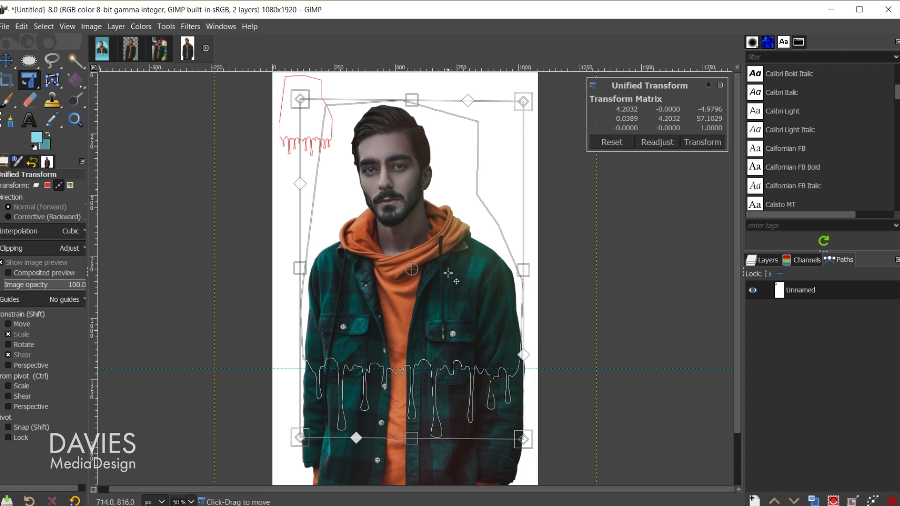
- Apply the transform, drag the chest guide back onto the ruler, and load the drip path as a selection
{"action": "left_click", "coordinate": [711, 147]}
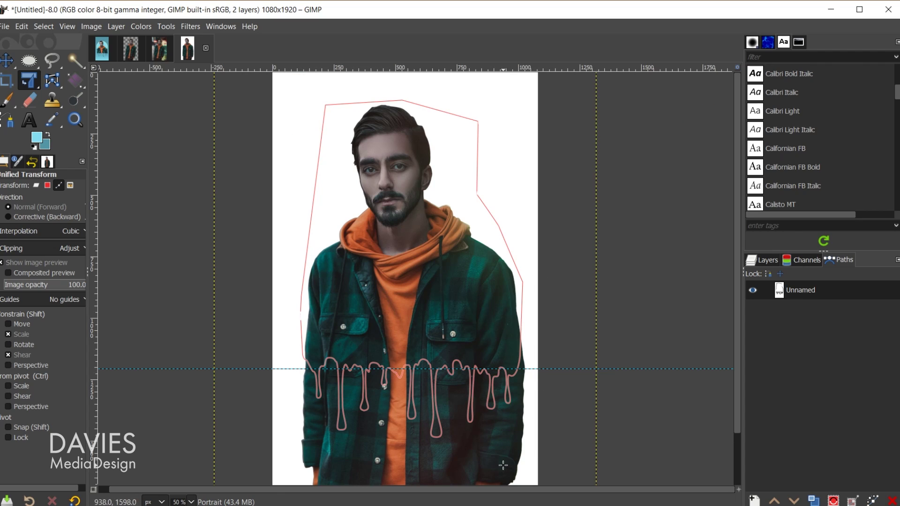
{"action": "left_click", "coordinate": [7, 61]}
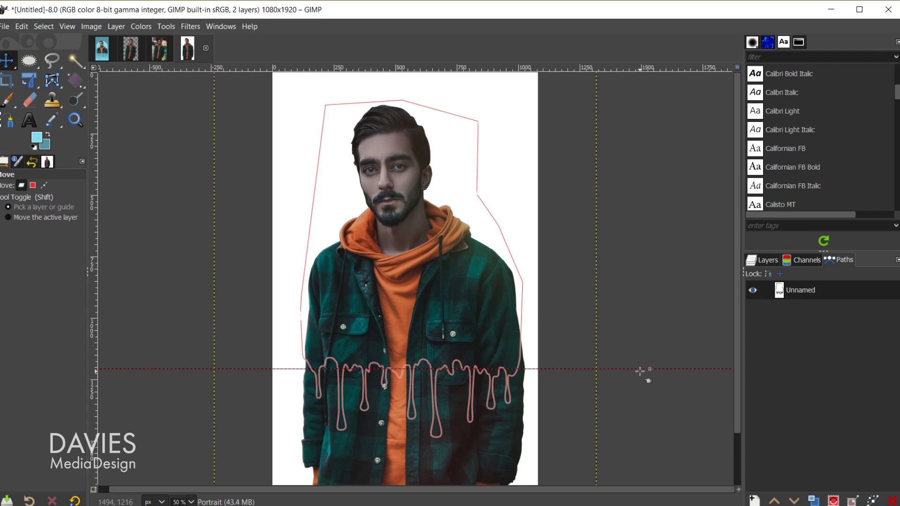
{"action": "left_click_drag", "start_coordinate": [640, 371], "coordinate": [642, 68]}
{"action": "scroll", "coordinate": [608, 444], "scroll_direction": "down", "scroll_amount": 1}
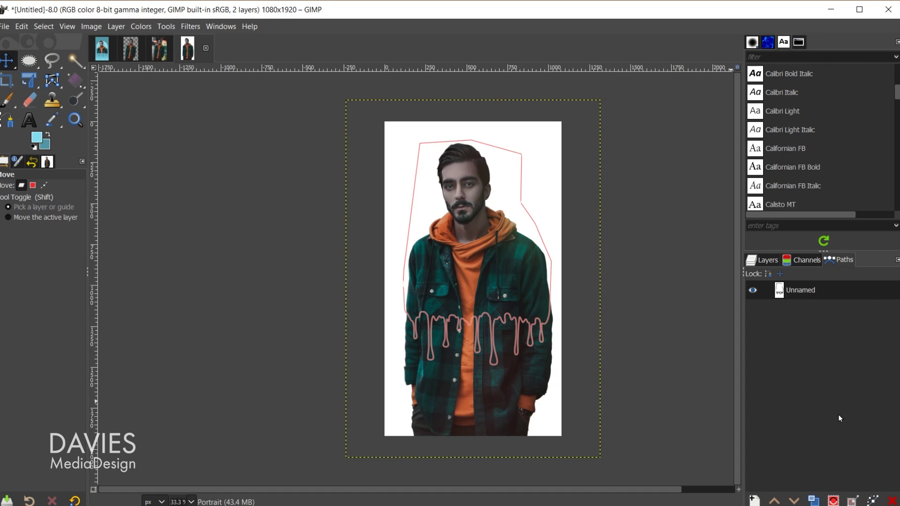
{"action": "left_click", "coordinate": [834, 502]}
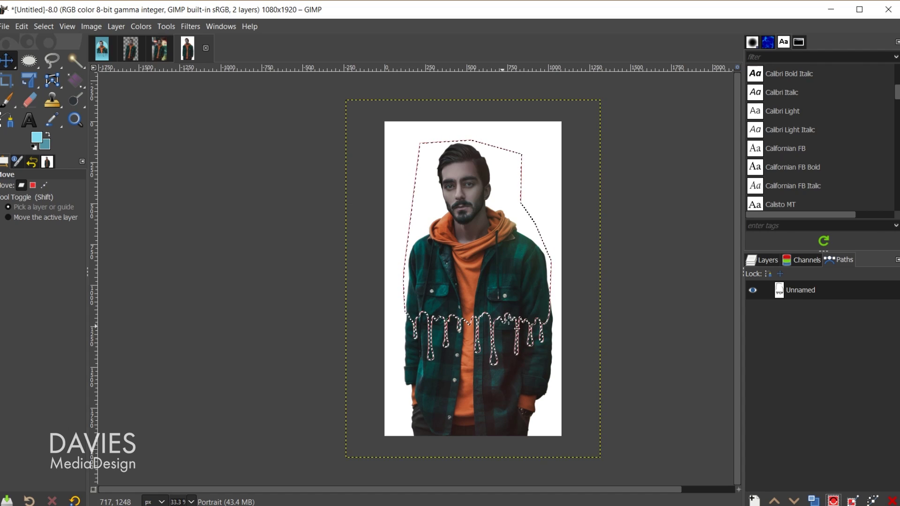
- Add a layer mask to the Portrait layer built from the drip selection
{"action": "left_click", "coordinate": [772, 263]}
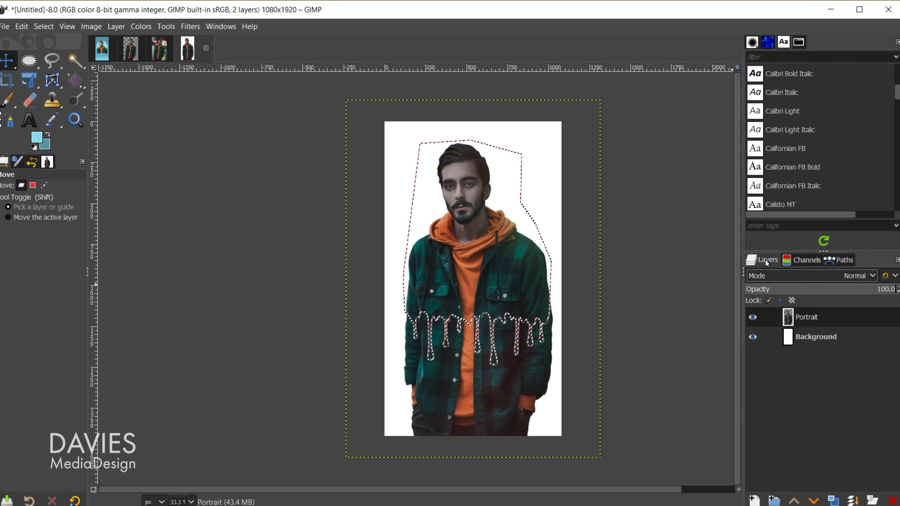
{"action": "right_click", "coordinate": [790, 322]}
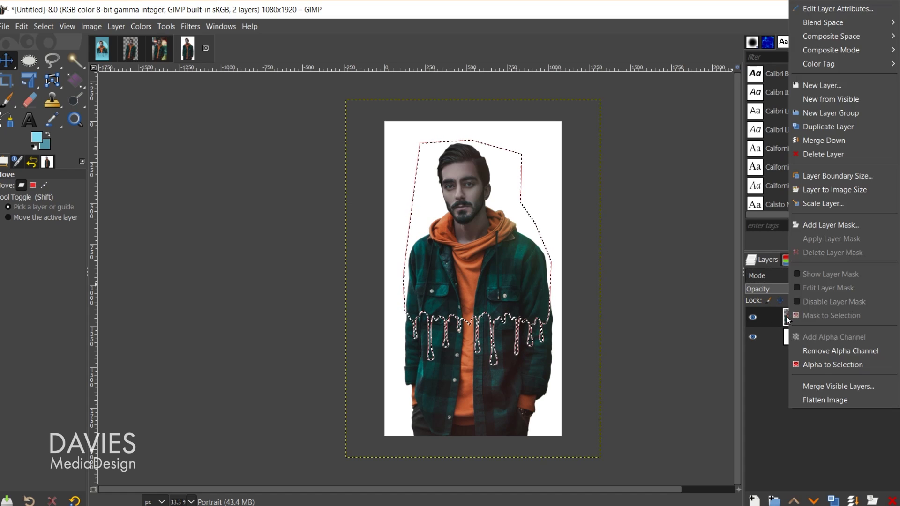
{"action": "left_click", "coordinate": [834, 225]}
{"action": "left_click_drag", "start_coordinate": [831, 140], "coordinate": [732, 107]}
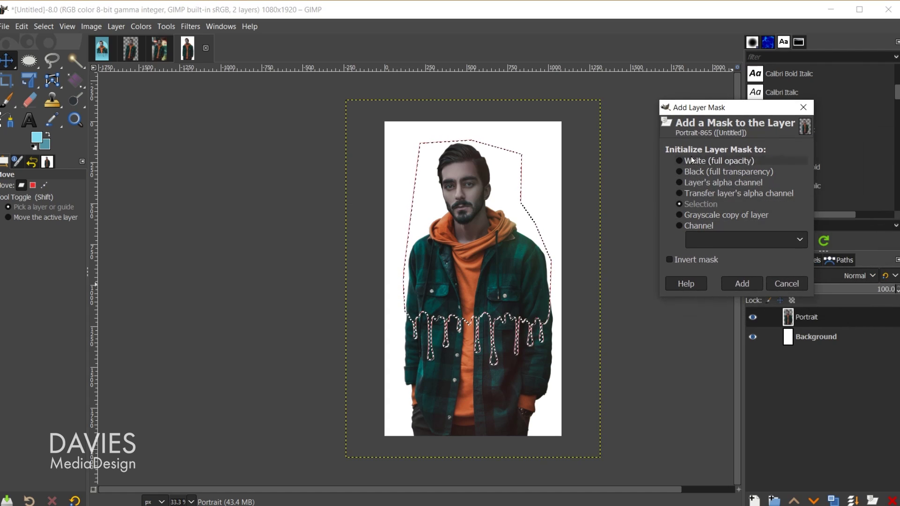
{"action": "left_click", "coordinate": [743, 284]}
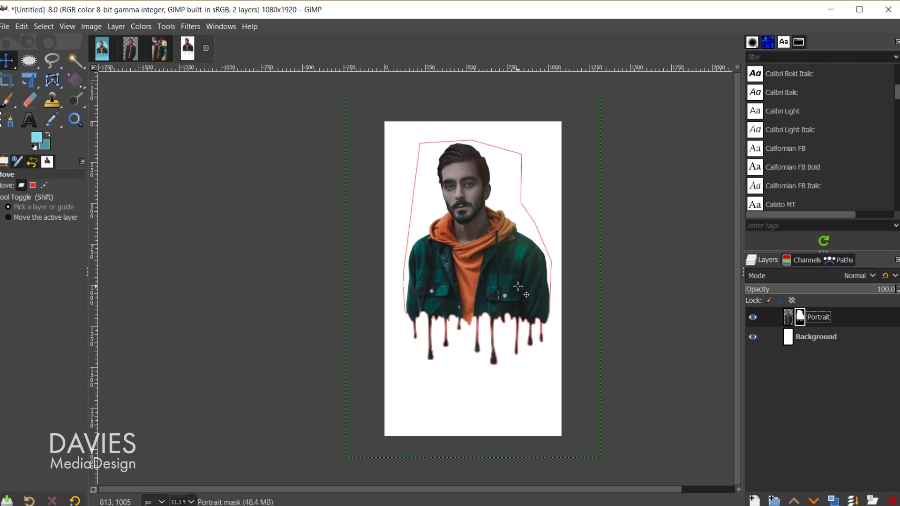
- Hide the drip path and the white Background layer
{"action": "left_click", "coordinate": [838, 261]}
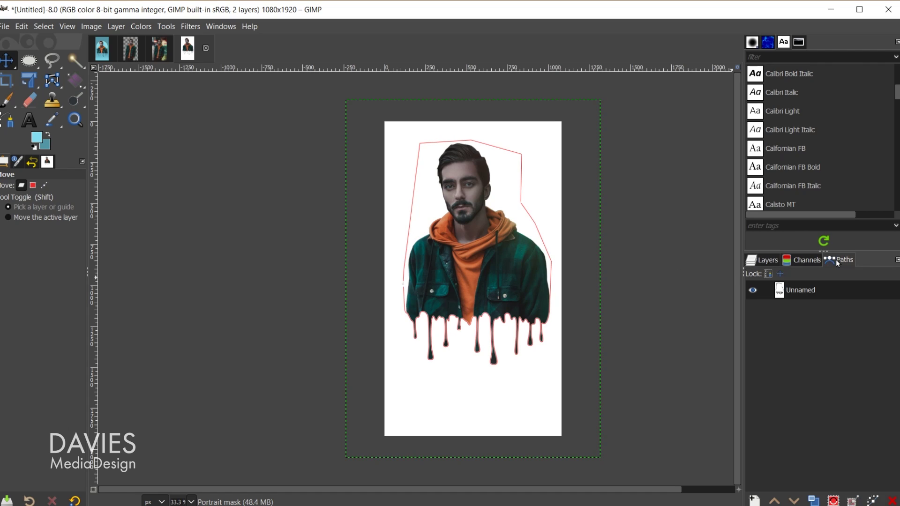
{"action": "left_click", "coordinate": [753, 291]}
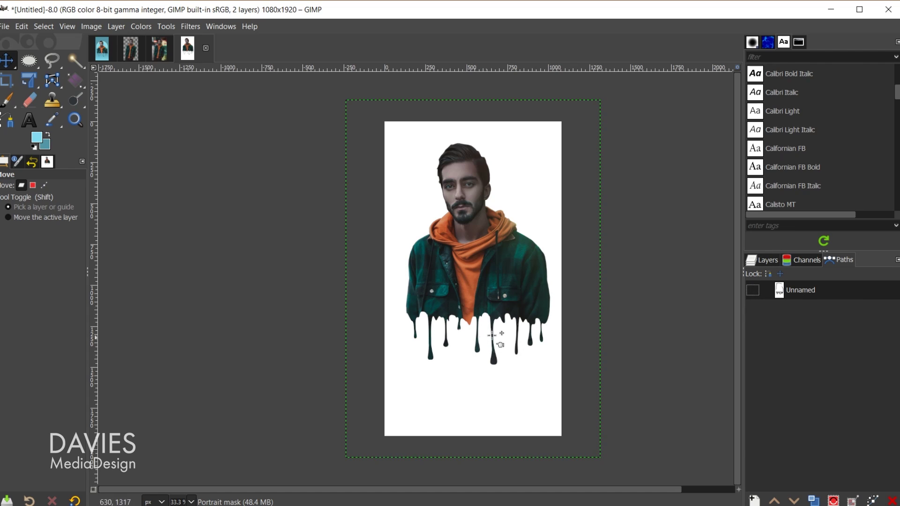
{"action": "left_click", "coordinate": [767, 261]}
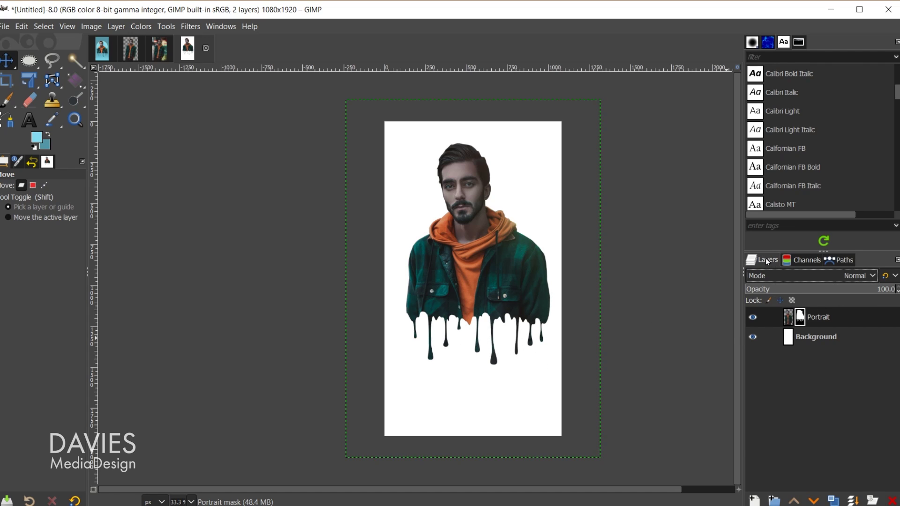
{"action": "left_click", "coordinate": [753, 337]}
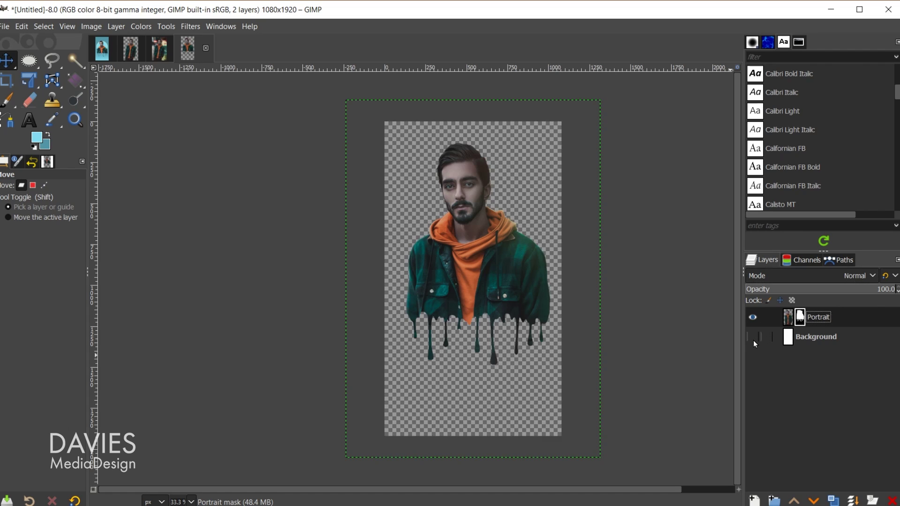
- Create a Visible layer from the visible content, re-show Background, and crop Visible to content
{"action": "left_click", "coordinate": [116, 27]}
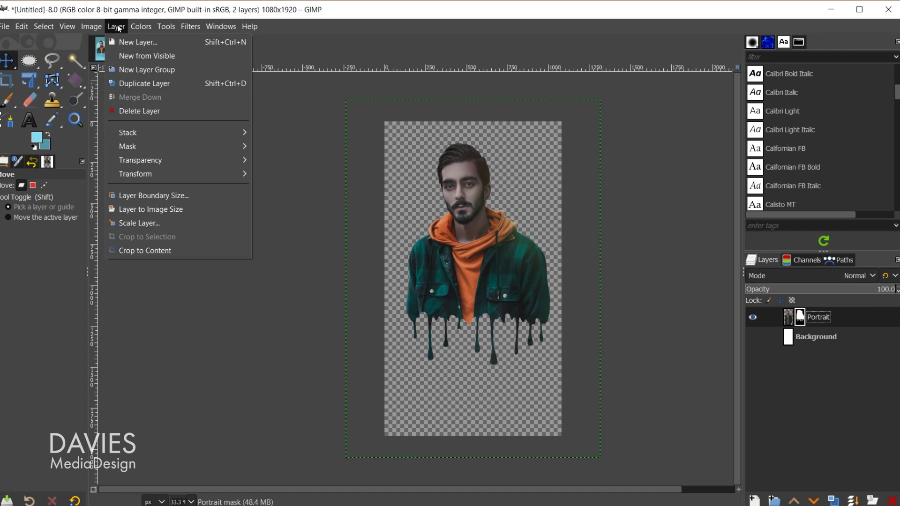
{"action": "left_click", "coordinate": [140, 56]}
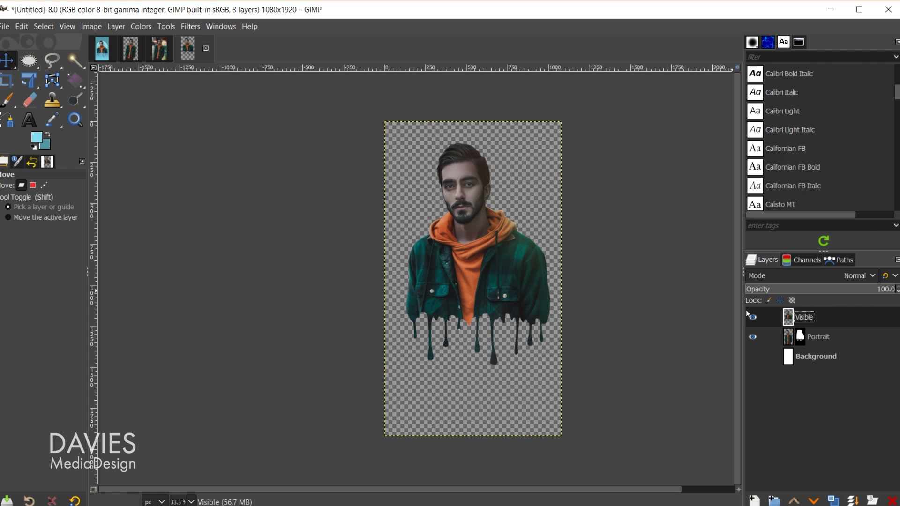
{"action": "left_click", "coordinate": [753, 358]}
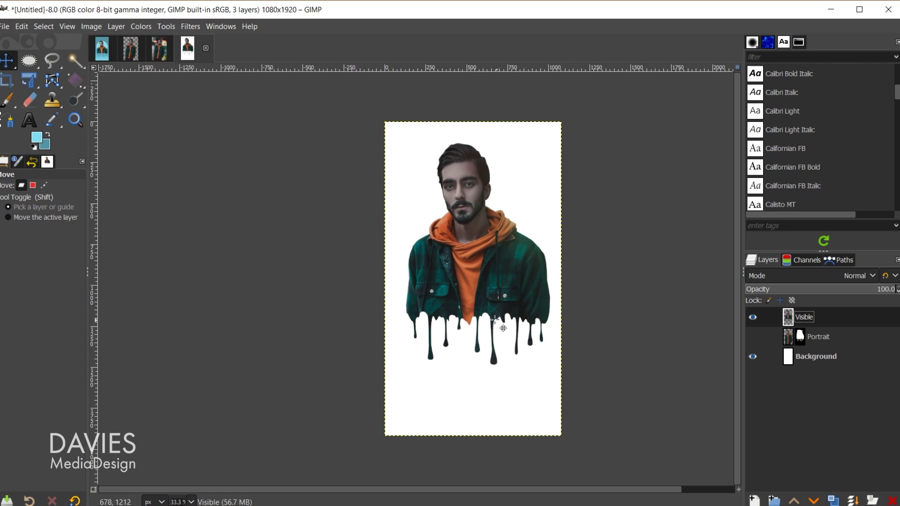
{"action": "left_click", "coordinate": [118, 28]}
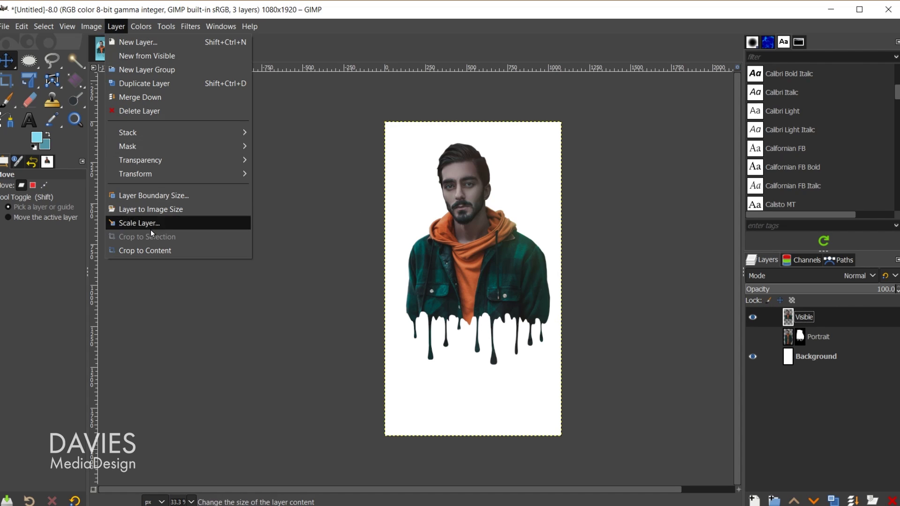
{"action": "left_click", "coordinate": [150, 247]}
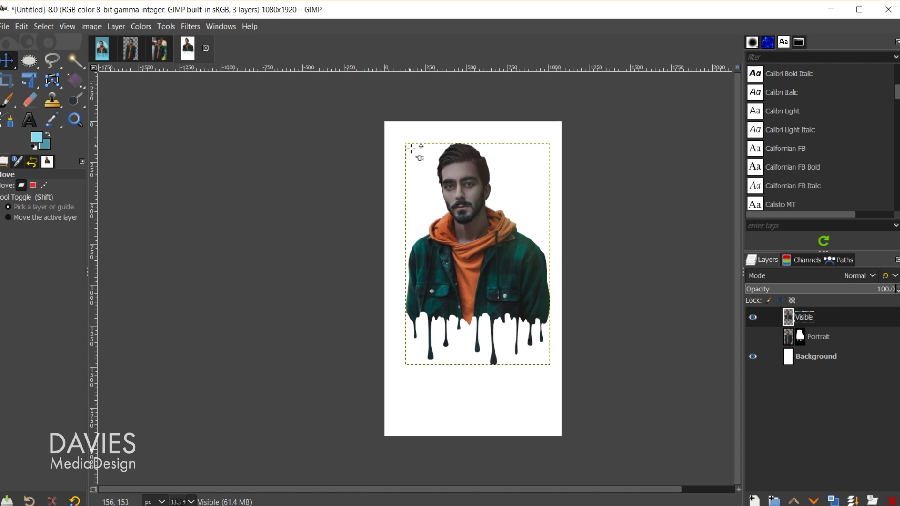
- Align the cropped portrait to the centre of the image with the Alignment tool
{"action": "left_click", "coordinate": [8, 65]}
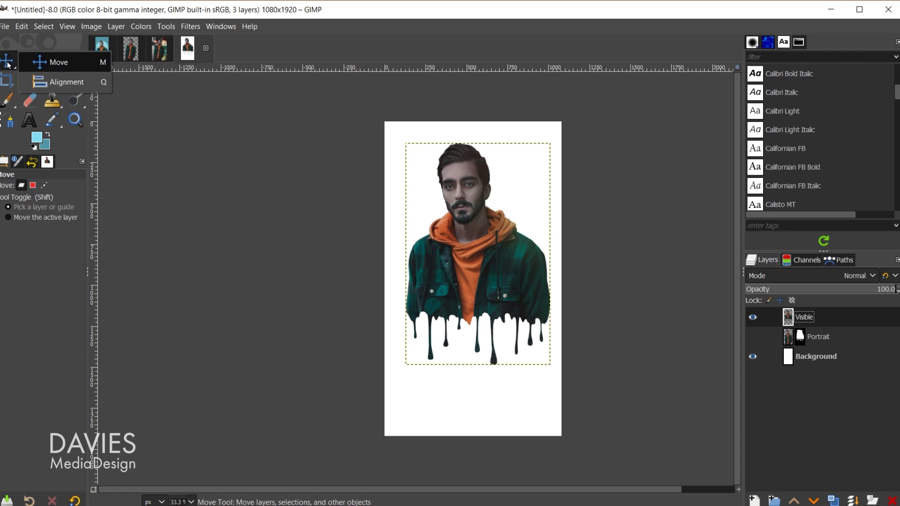
{"action": "left_click", "coordinate": [66, 81]}
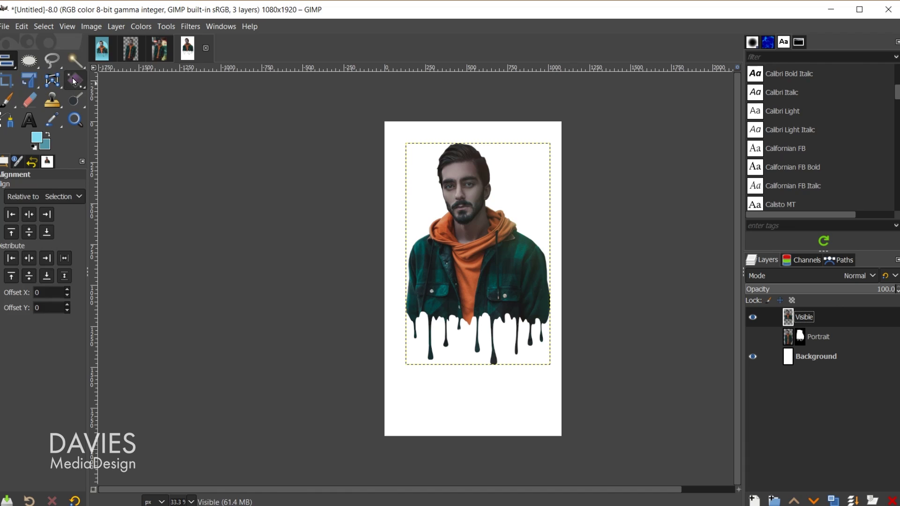
{"action": "left_click", "coordinate": [51, 201]}
{"action": "left_click", "coordinate": [51, 224]}
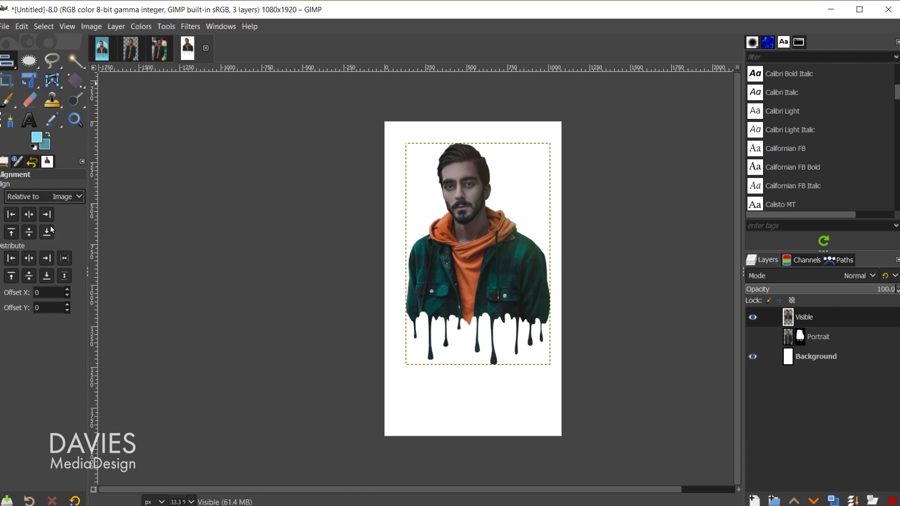
{"action": "left_click", "coordinate": [490, 245]}
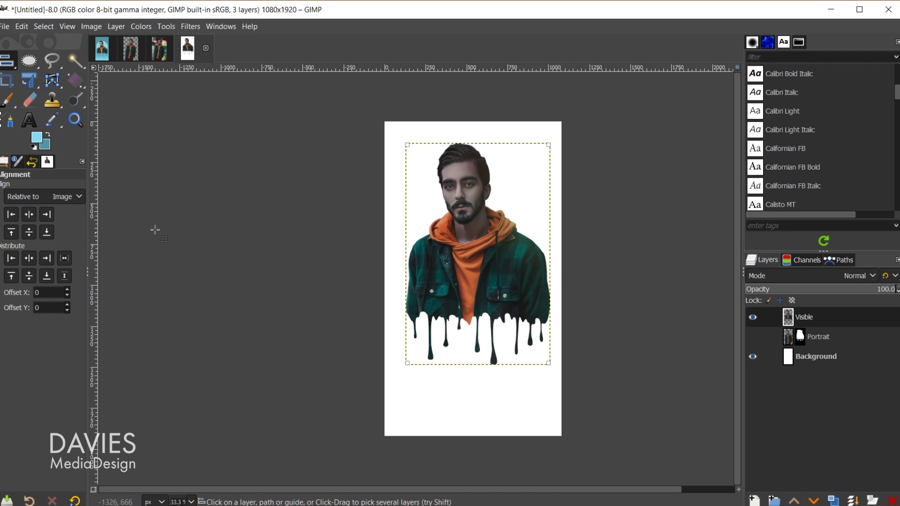
{"action": "left_click", "coordinate": [29, 215]}
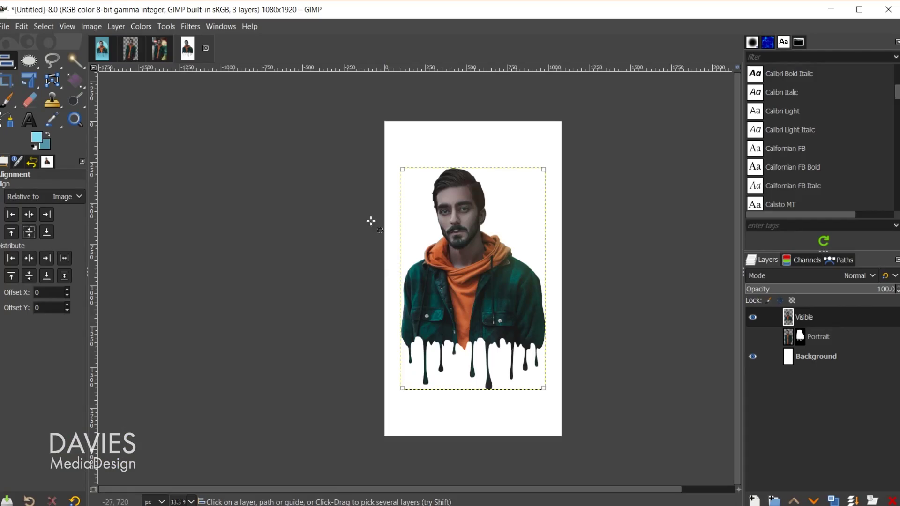
- Apply a Levels correction with a lowered white point, raised black point and brighter midtones
{"action": "left_click", "coordinate": [141, 27]}
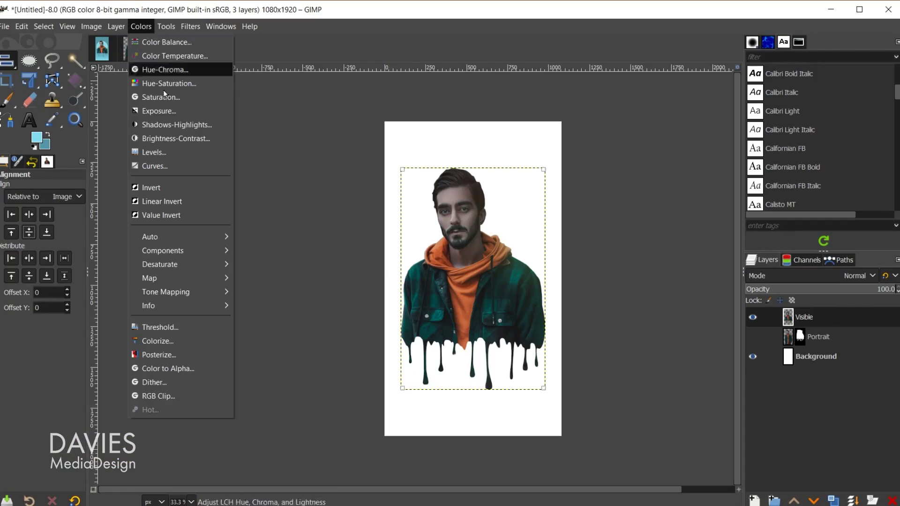
{"action": "left_click", "coordinate": [168, 152]}
{"action": "left_click_drag", "start_coordinate": [303, 179], "coordinate": [270, 111]}
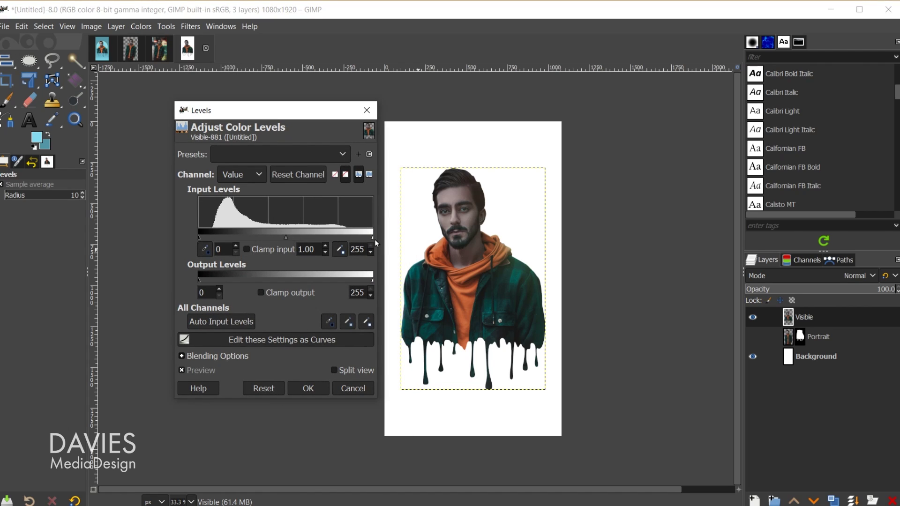
{"action": "left_click_drag", "start_coordinate": [374, 239], "coordinate": [351, 236]}
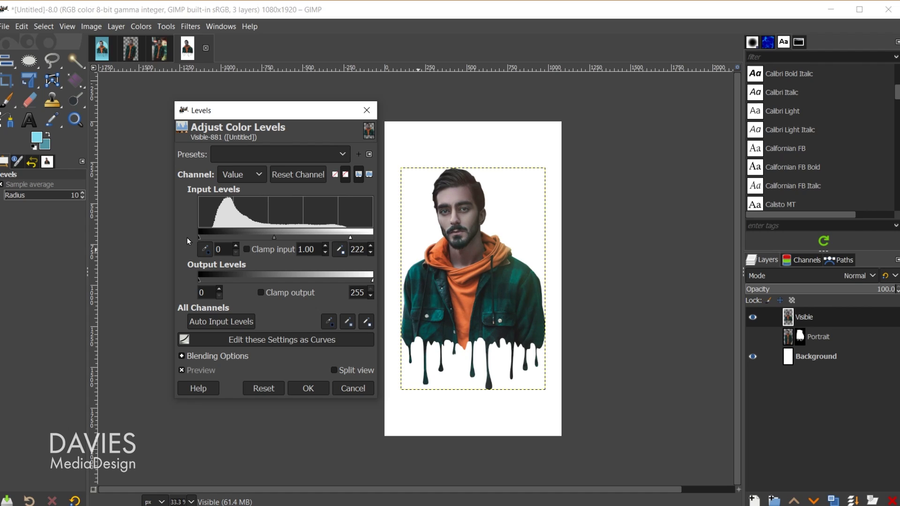
{"action": "left_click_drag", "start_coordinate": [198, 238], "coordinate": [204, 236]}
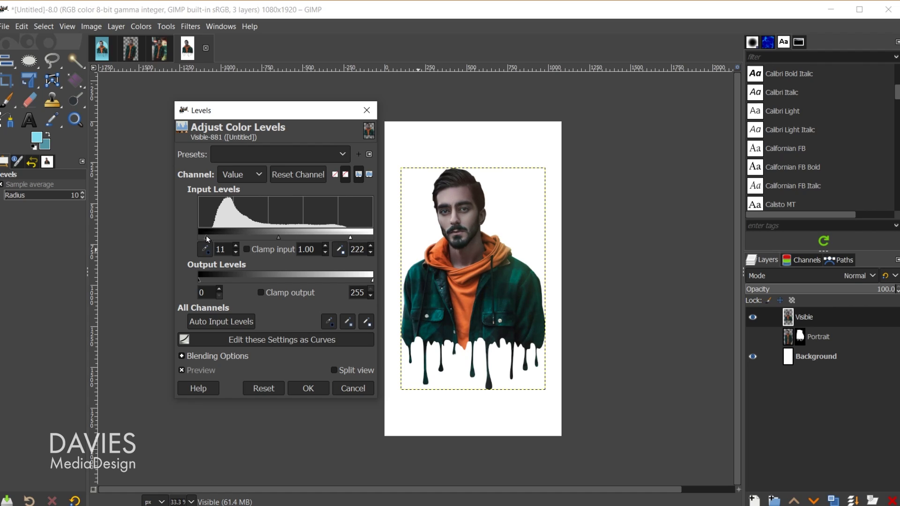
{"action": "left_click_drag", "start_coordinate": [286, 239], "coordinate": [272, 237]}
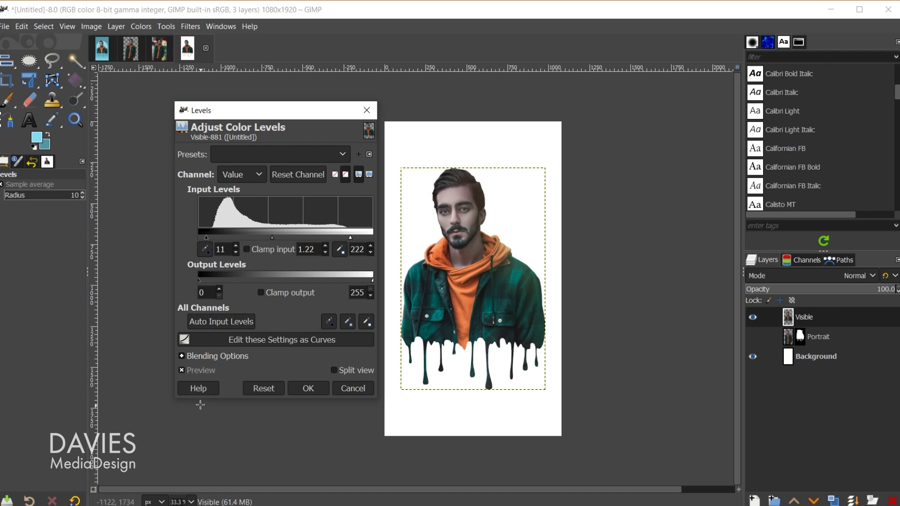
{"action": "left_click", "coordinate": [190, 370]}
{"action": "left_click", "coordinate": [190, 370]}
{"action": "left_click", "coordinate": [320, 392]}
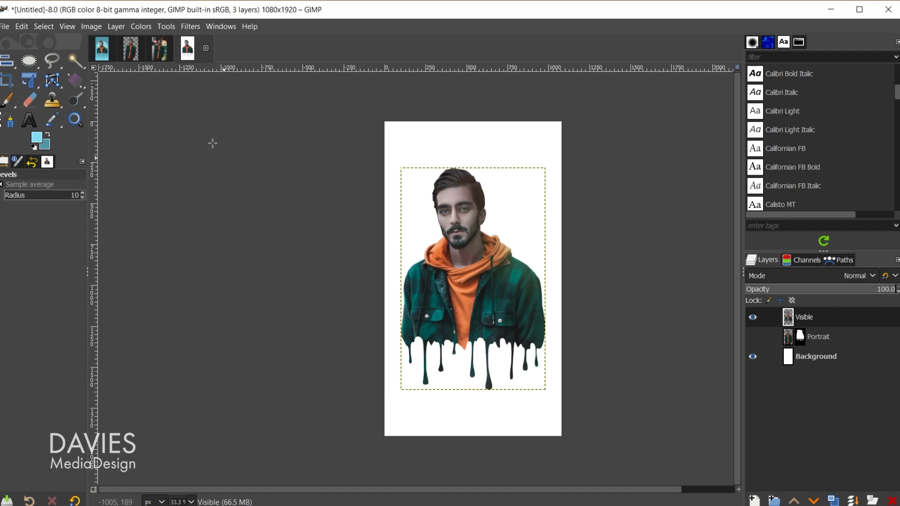
- Apply an S-shaped Curves adjustment raising highlights and lowering shadows
{"action": "left_click", "coordinate": [140, 27]}
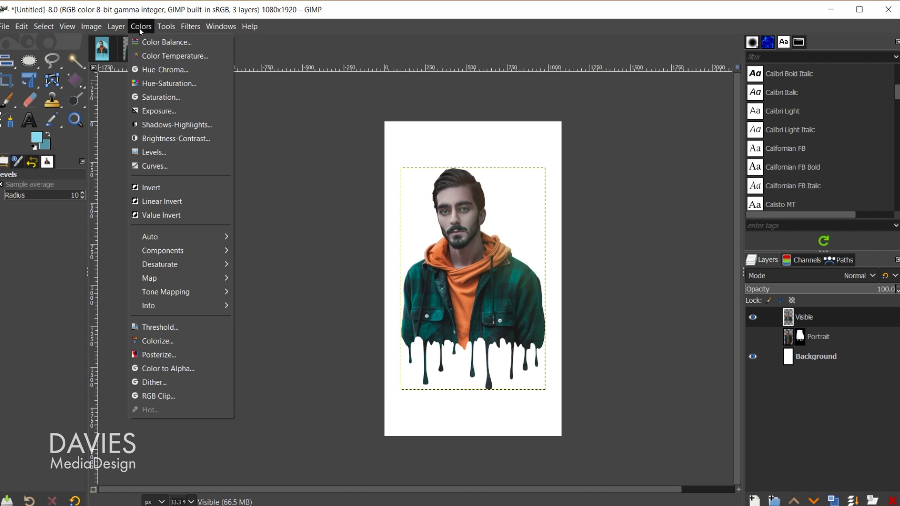
{"action": "left_click", "coordinate": [146, 166]}
{"action": "left_click_drag", "start_coordinate": [542, 87], "coordinate": [308, 85]}
{"action": "left_click_drag", "start_coordinate": [337, 181], "coordinate": [333, 176]}
{"action": "left_click_drag", "start_coordinate": [249, 245], "coordinate": [249, 249]}
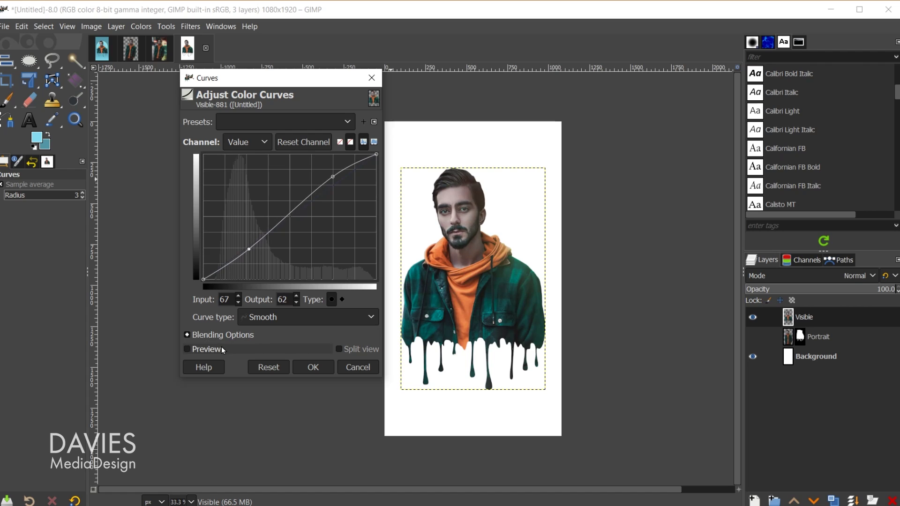
{"action": "left_click", "coordinate": [313, 367]}
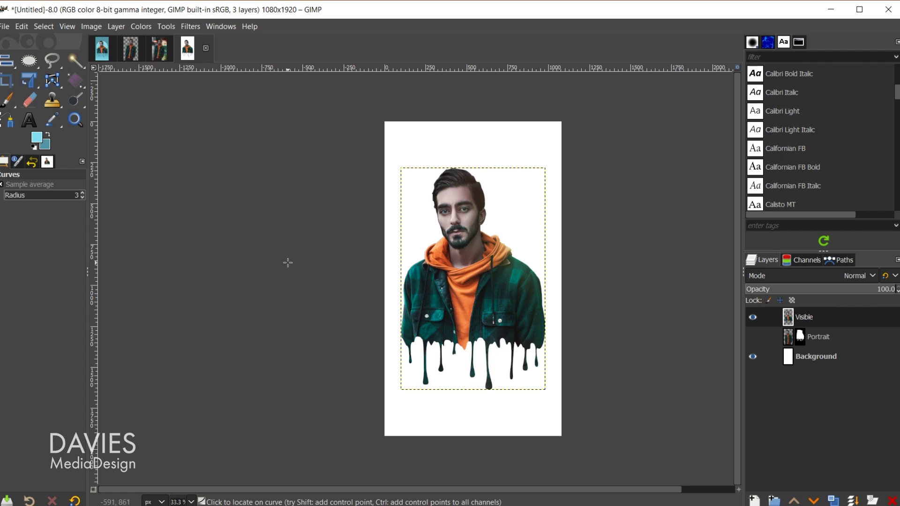
- Find the Cartoon filter through the command search by typing 'cartoo'
{"action": "key", "text": "slash"}
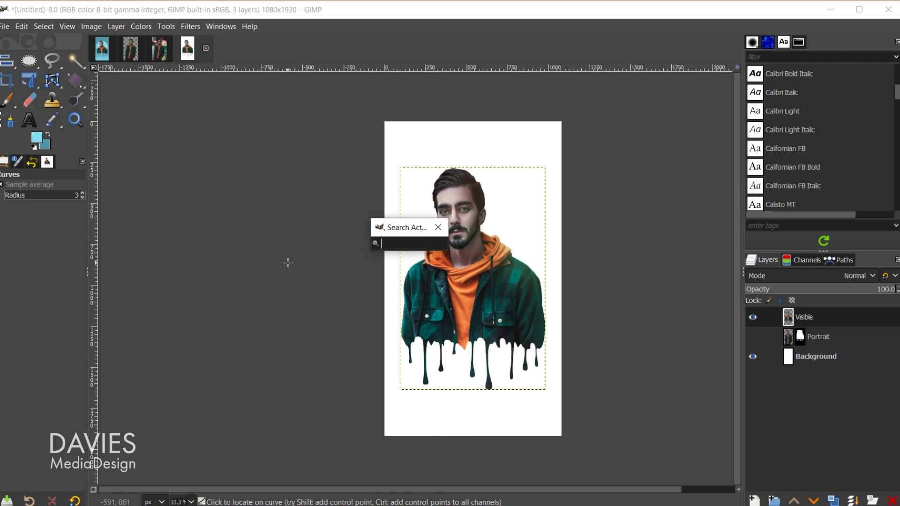
{"action": "left_click_drag", "start_coordinate": [412, 227], "coordinate": [438, 178]}
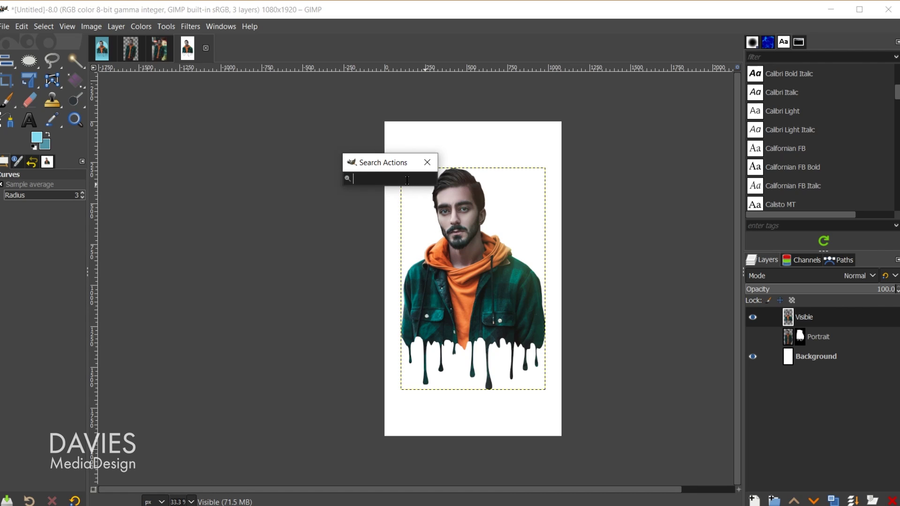
{"action": "left_click", "coordinate": [249, 27]}
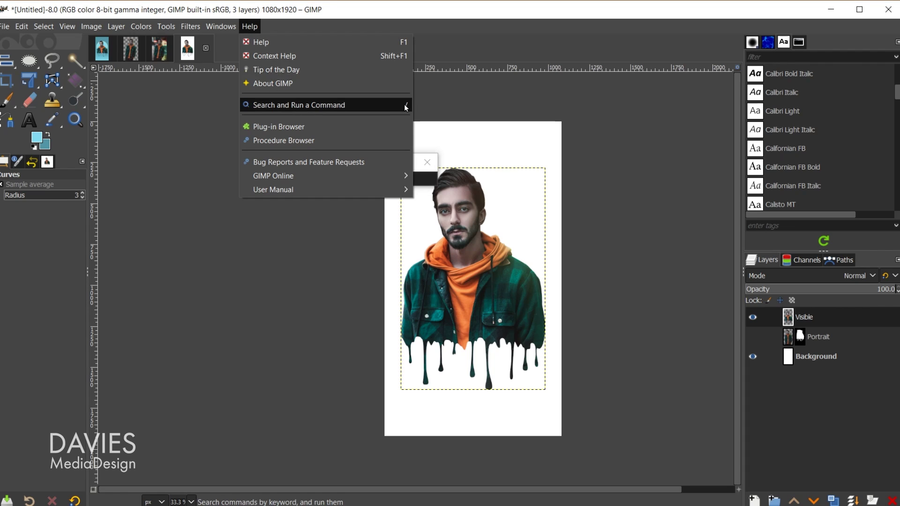
{"action": "left_click", "coordinate": [373, 105]}
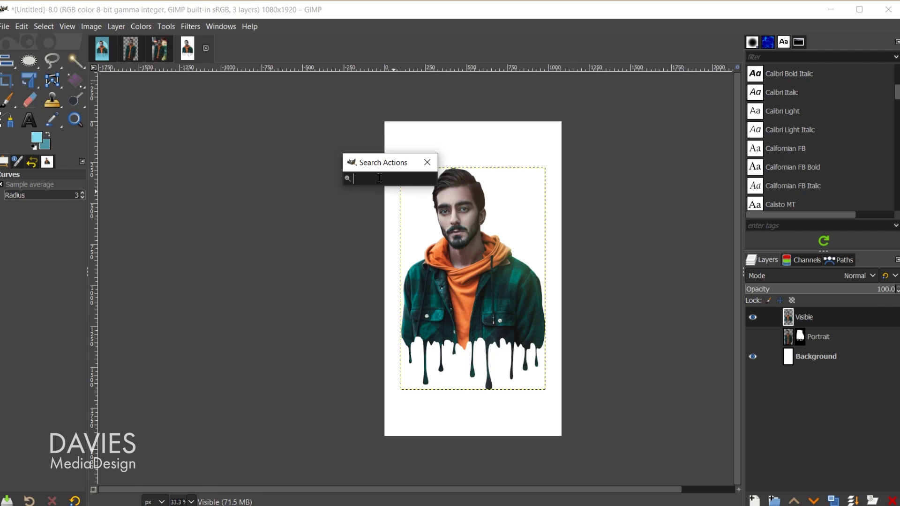
{"action": "type", "text": "cartoon"}
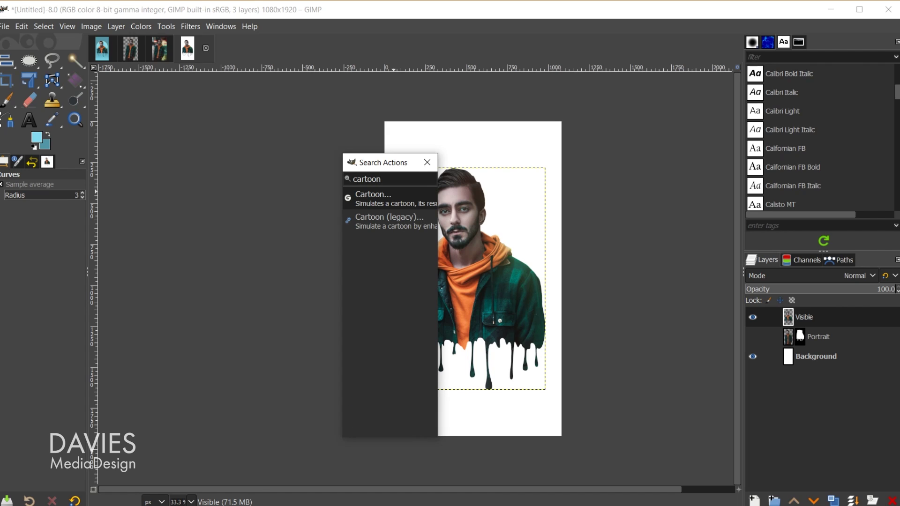
{"action": "left_click", "coordinate": [362, 198]}
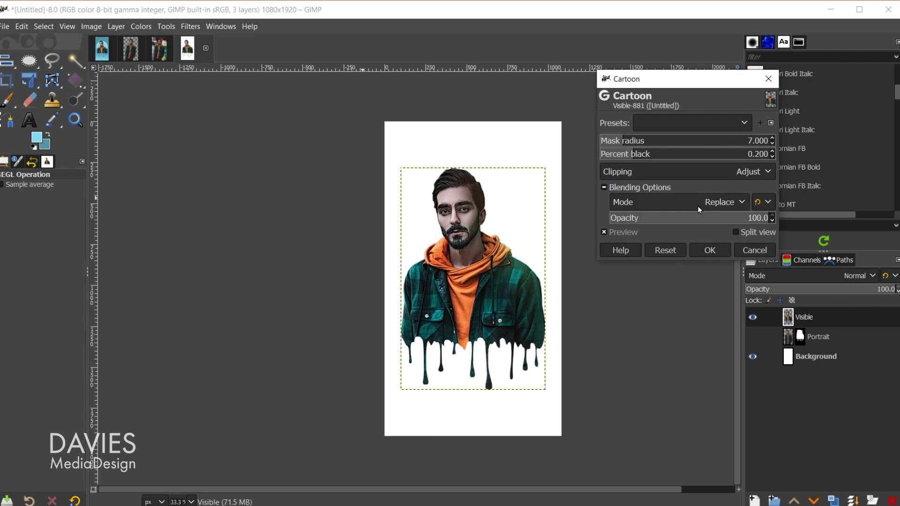
- Apply Cartoon with mask radius 20.494 and percent black 0.061
{"action": "scroll", "coordinate": [510, 296], "scroll_direction": "up", "scroll_amount": 1}
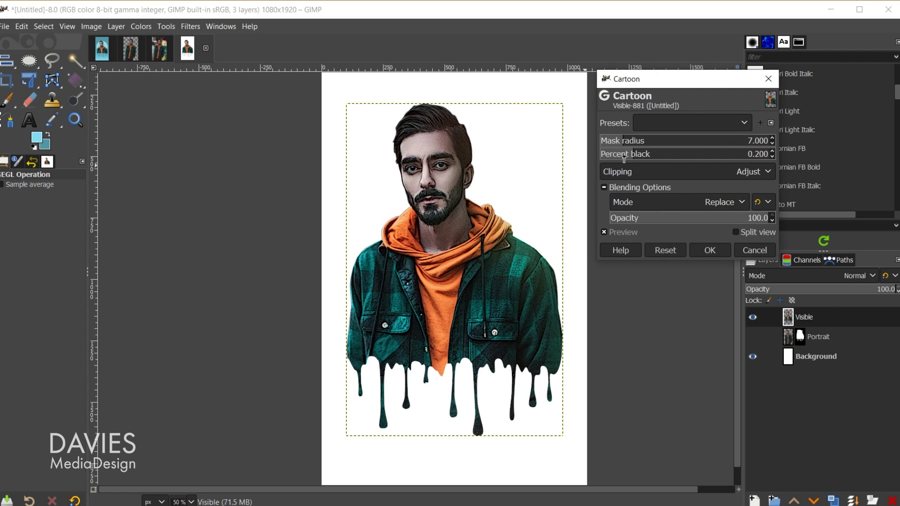
{"action": "left_click_drag", "start_coordinate": [624, 141], "coordinate": [666, 140]}
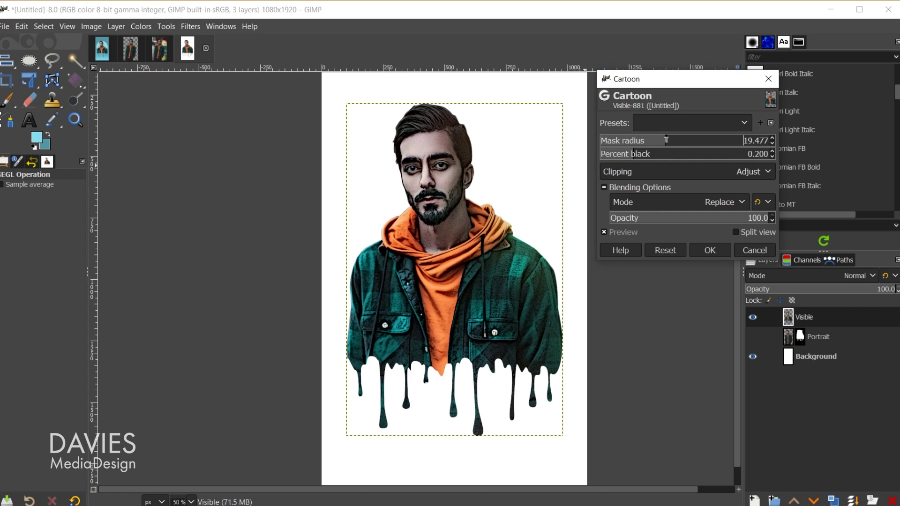
{"action": "left_click_drag", "start_coordinate": [673, 139], "coordinate": [653, 155]}
{"action": "left_click", "coordinate": [621, 155]}
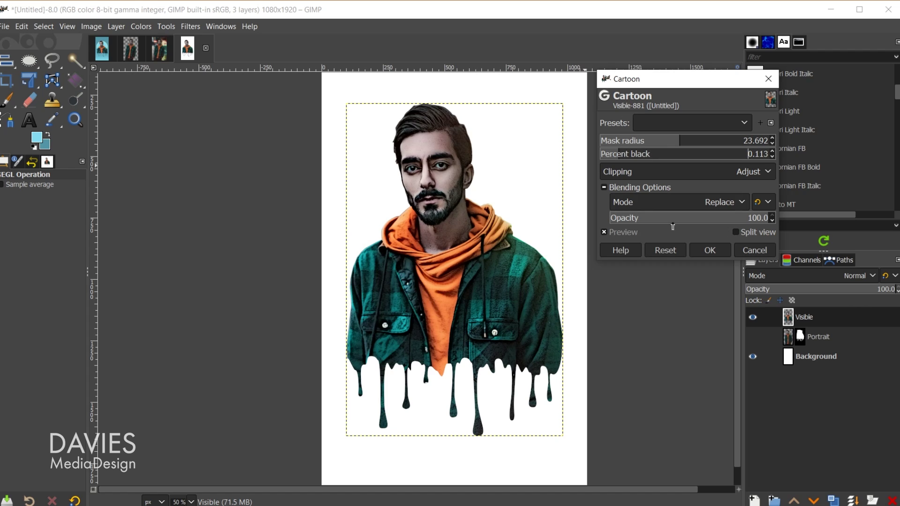
{"action": "left_click", "coordinate": [621, 232]}
{"action": "left_click", "coordinate": [621, 233]}
{"action": "left_click_drag", "start_coordinate": [659, 141], "coordinate": [611, 155]}
{"action": "left_click", "coordinate": [670, 141]}
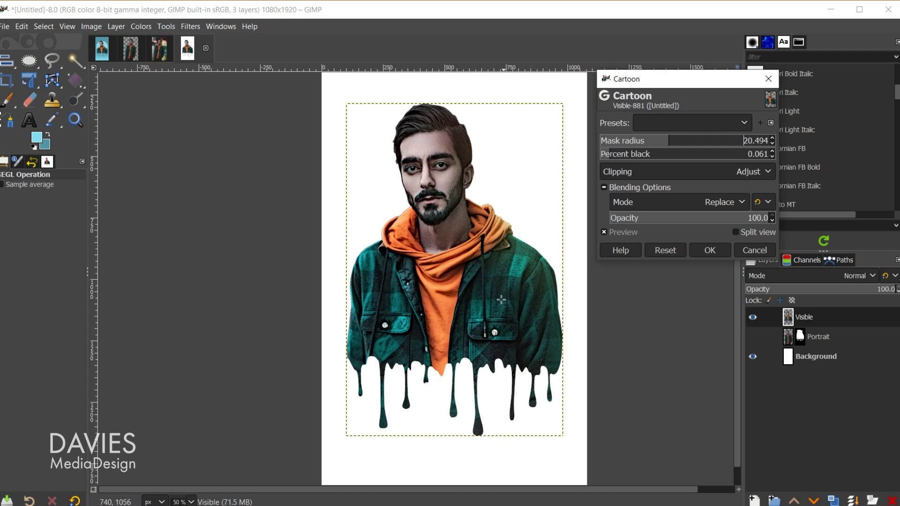
{"action": "left_click", "coordinate": [710, 250]}
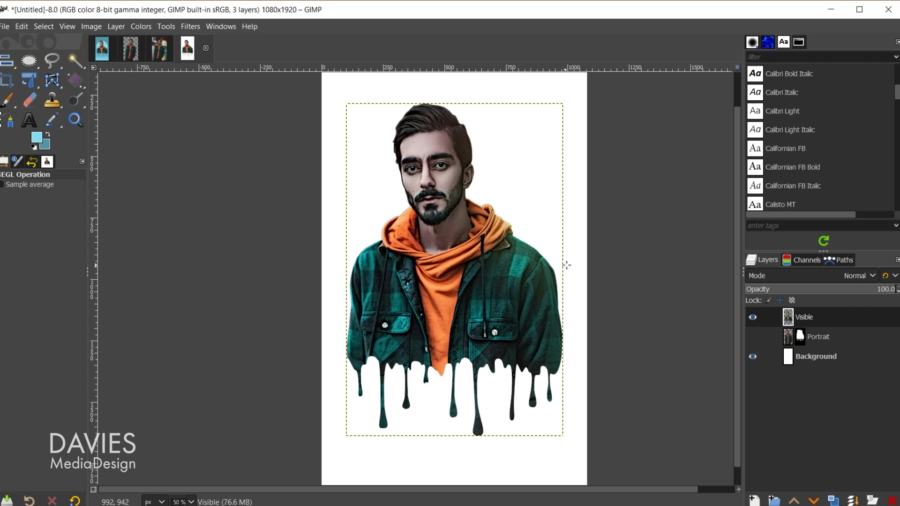
- Add a new empty layer named Circle above the Portrait layer
{"action": "scroll", "coordinate": [581, 319], "scroll_direction": "down", "scroll_amount": 1}
{"action": "left_click_drag", "start_coordinate": [586, 490], "coordinate": [629, 489]}
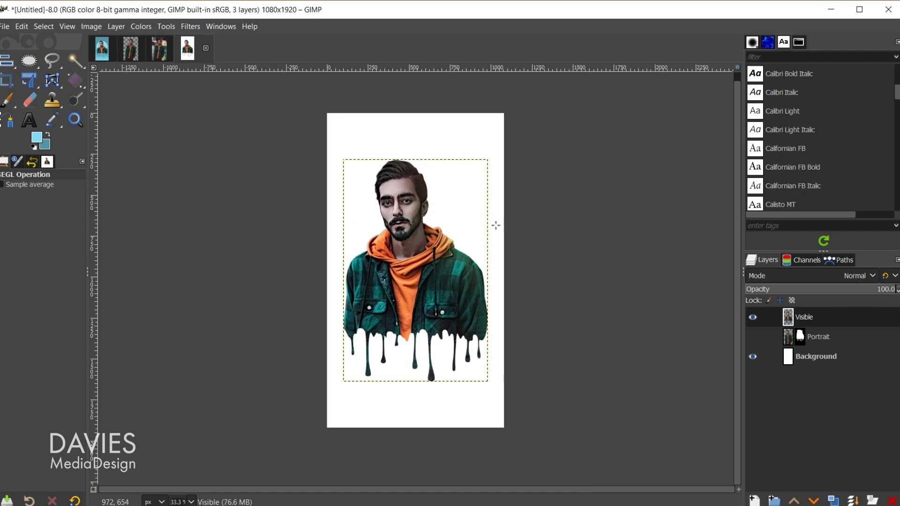
{"action": "left_click", "coordinate": [787, 341]}
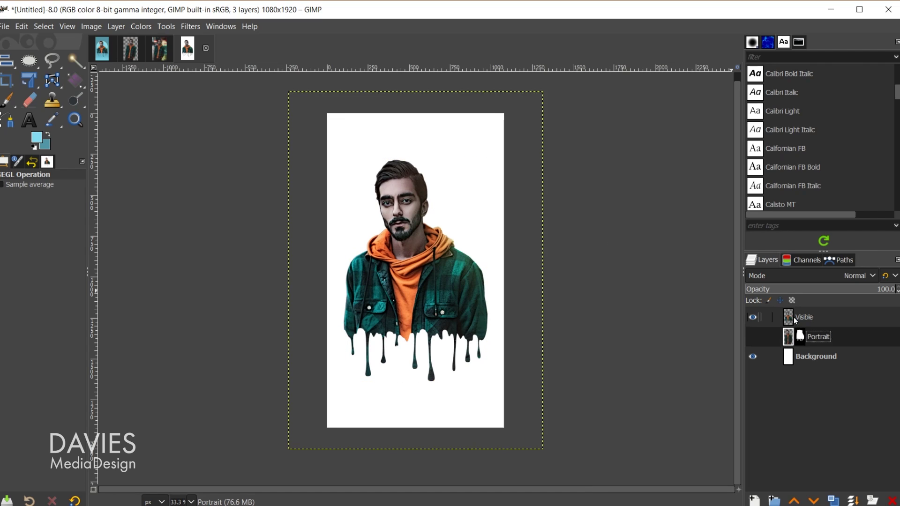
{"action": "left_click", "coordinate": [754, 501]}
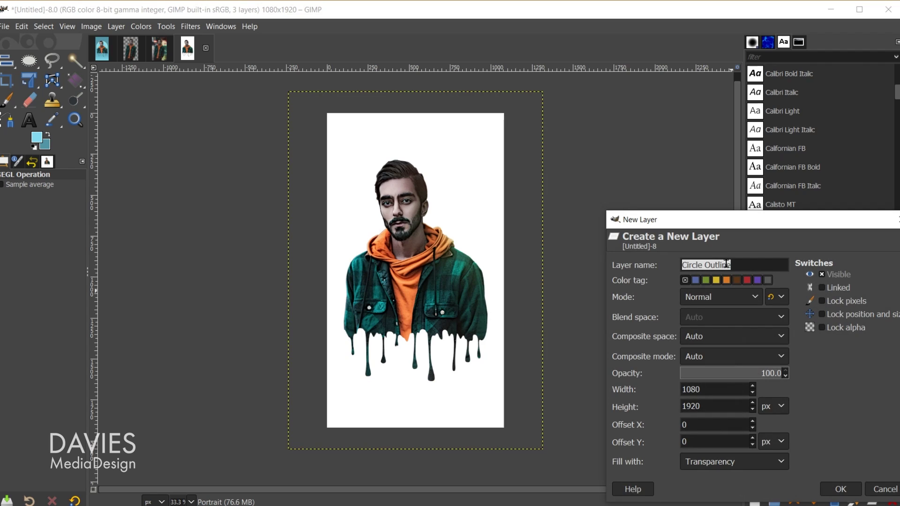
{"action": "type", "text": "Circle"}
{"action": "left_click", "coordinate": [841, 489]}
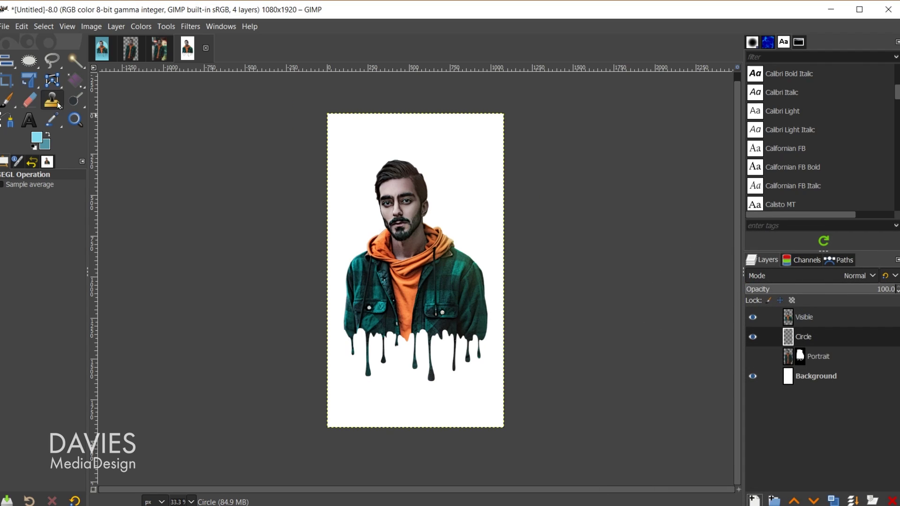
- Draw a 912×912 px circular selection around the head and shoulders
{"action": "left_click", "coordinate": [28, 60]}
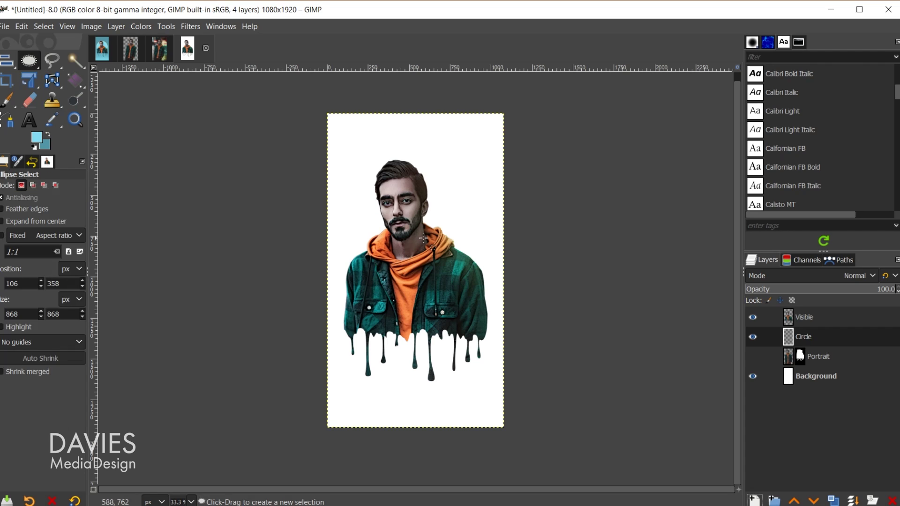
{"action": "left_click_drag", "start_coordinate": [389, 200], "coordinate": [469, 303]}
{"action": "left_click_drag", "start_coordinate": [431, 206], "coordinate": [433, 223]}
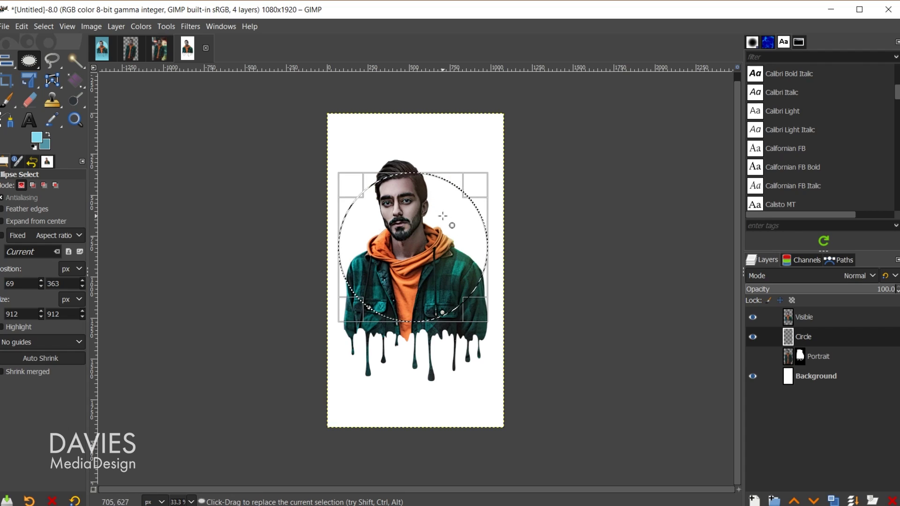
- Add a vertical guide at 50% of the image width
{"action": "left_click", "coordinate": [93, 27]}
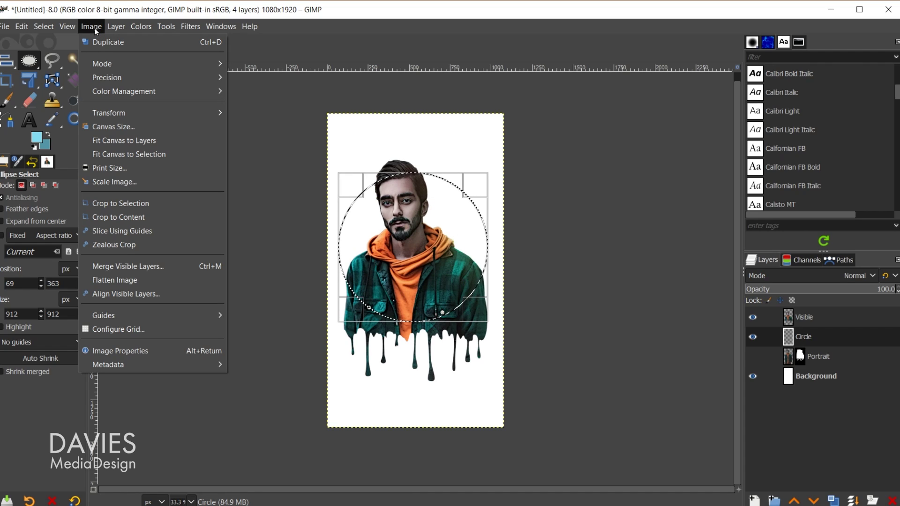
{"action": "mouse_move", "coordinate": [135, 314]}
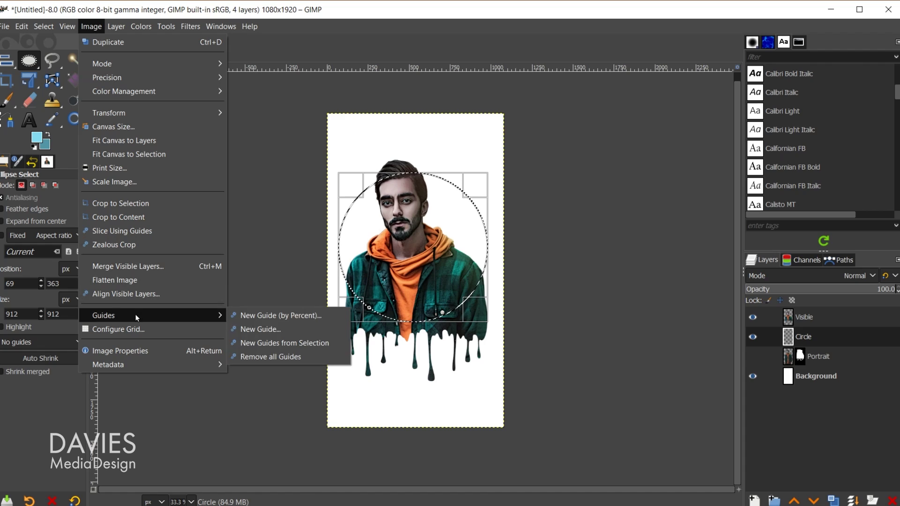
{"action": "left_click", "coordinate": [261, 315]}
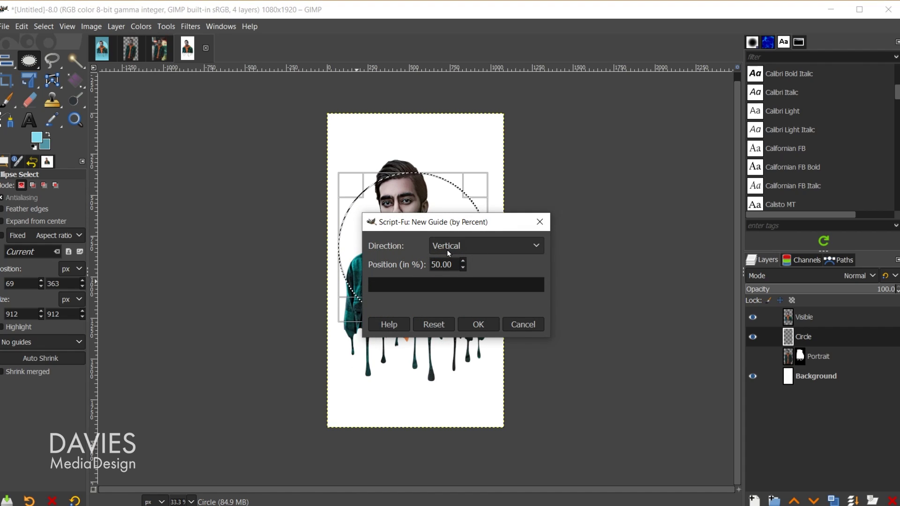
{"action": "left_click", "coordinate": [490, 324]}
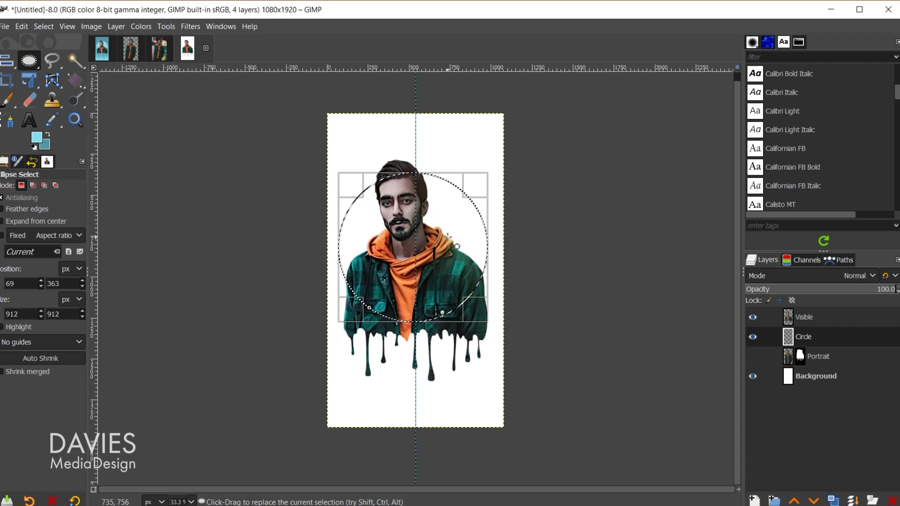
- Snap the circle selection's centre onto the vertical guide
{"action": "left_click_drag", "start_coordinate": [451, 233], "coordinate": [454, 236]}
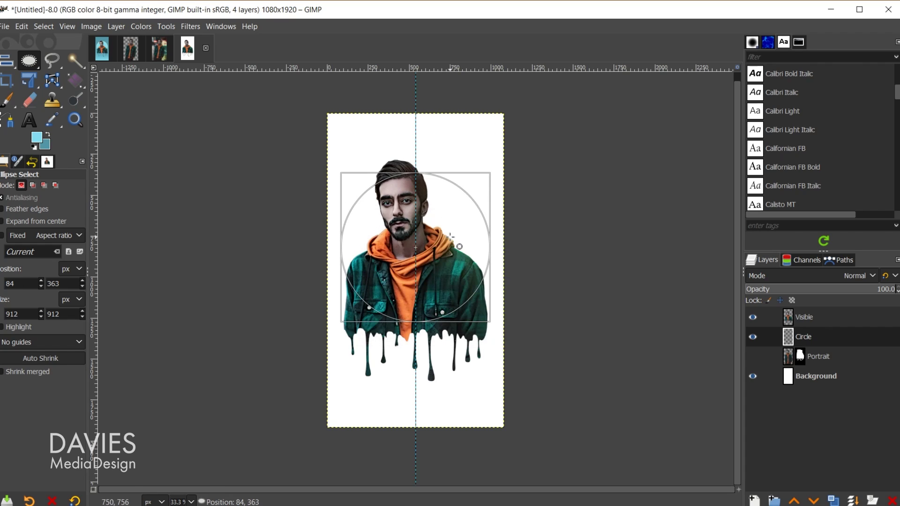
{"action": "left_click_drag", "start_coordinate": [450, 237], "coordinate": [450, 238]}
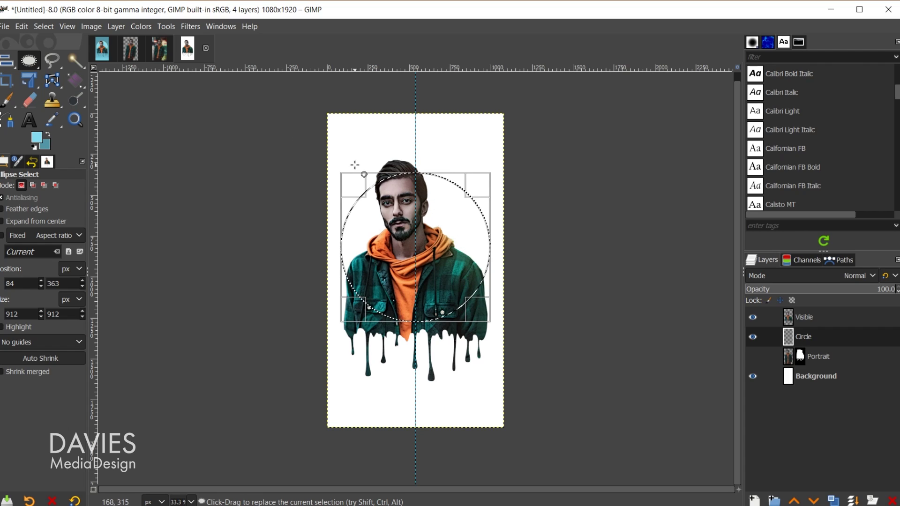
{"action": "key", "text": "shift+b"}
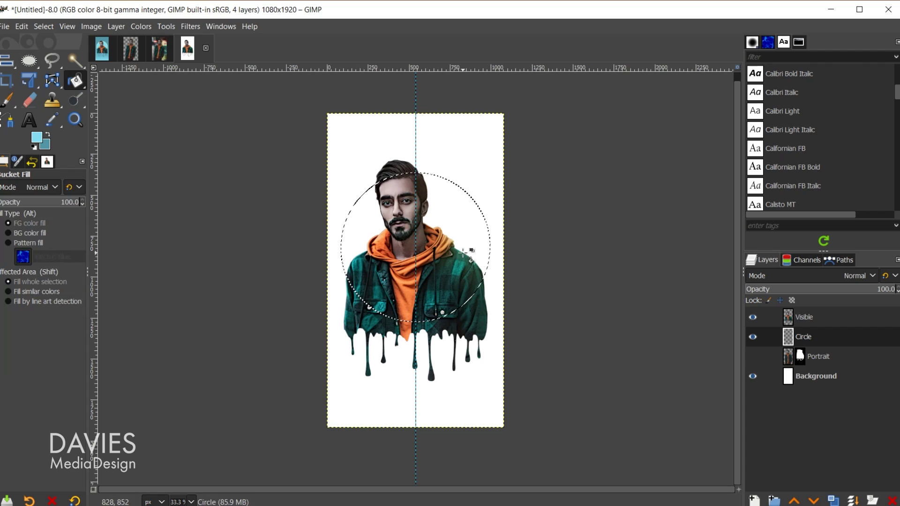
- Bucket-fill the circle selection on the Circle layer with light blue 82ddf0
{"action": "left_click", "coordinate": [39, 140]}
{"action": "left_click_drag", "start_coordinate": [101, 56], "coordinate": [214, 57]}
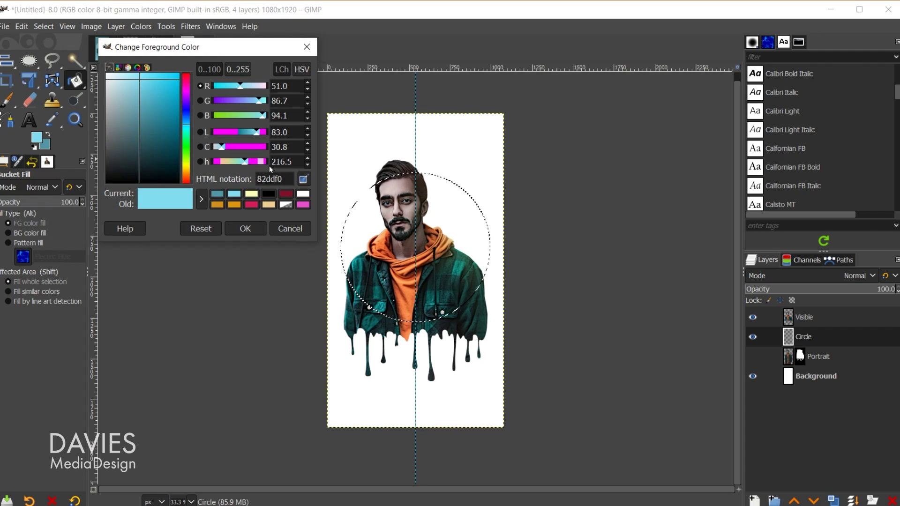
{"action": "left_click", "coordinate": [245, 229]}
{"action": "left_click", "coordinate": [460, 221]}
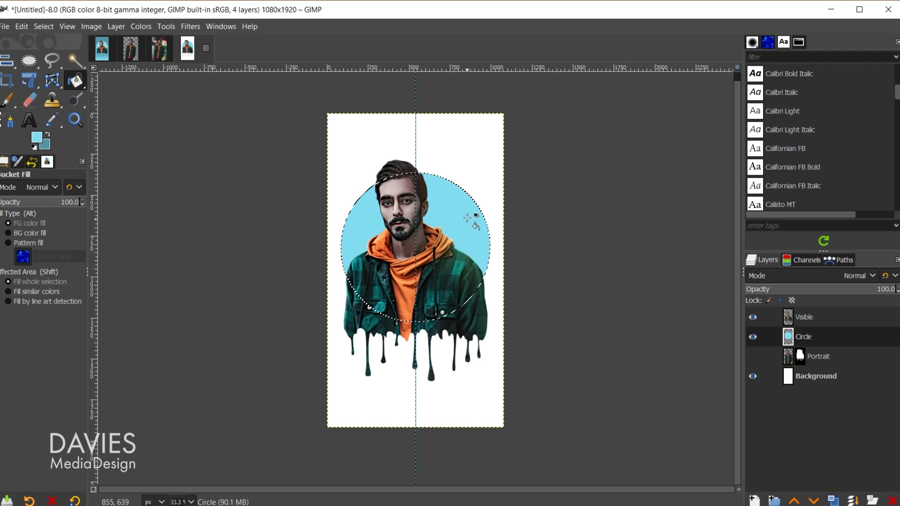
{"action": "left_click", "coordinate": [848, 264]}
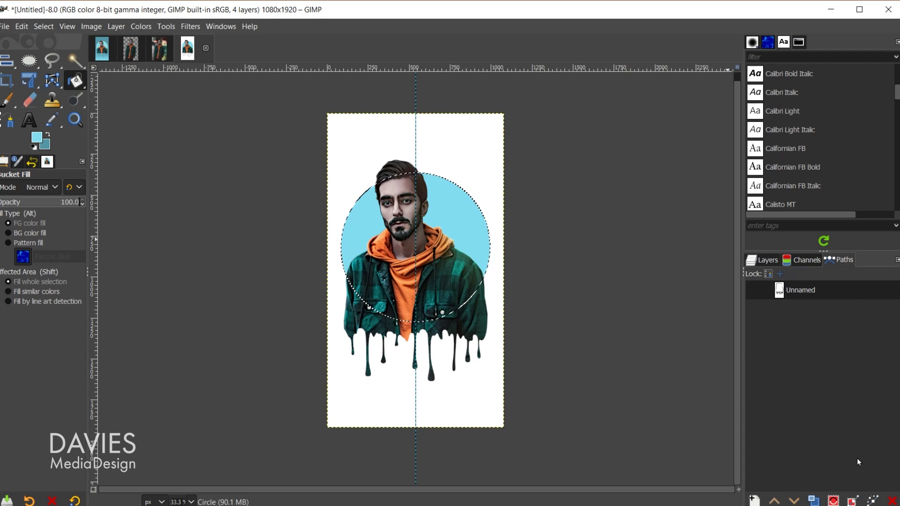
- Convert the circle selection to a path, deselect, and add a 'Circle Outline' layer
{"action": "left_click", "coordinate": [854, 501]}
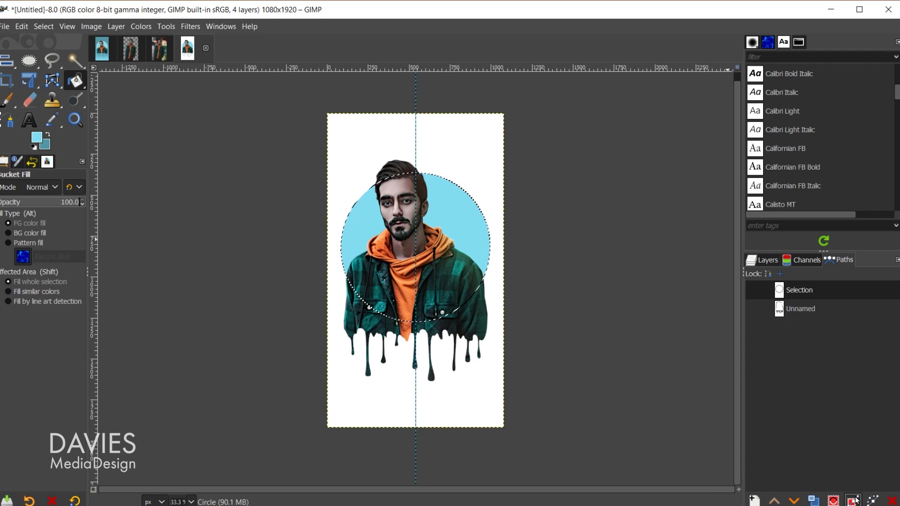
{"action": "key", "text": "ctrl+shift+a"}
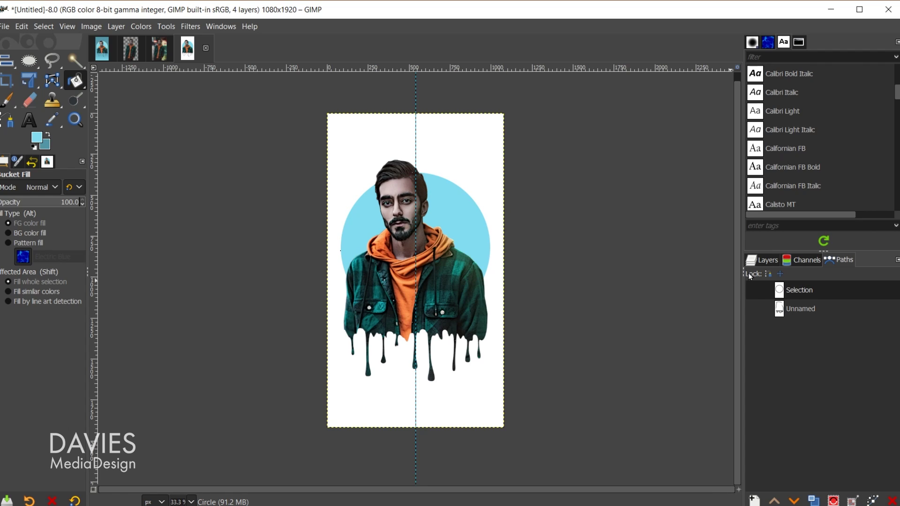
{"action": "left_click", "coordinate": [767, 261]}
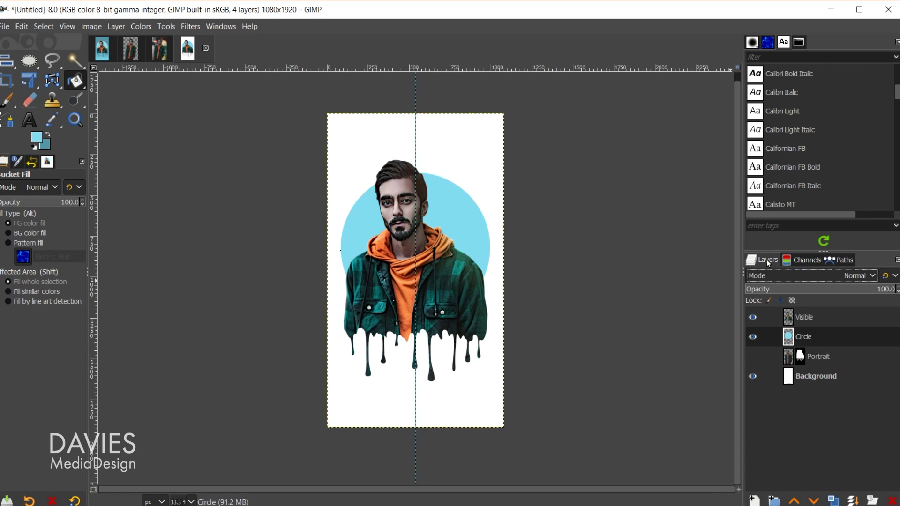
{"action": "left_click", "coordinate": [755, 498]}
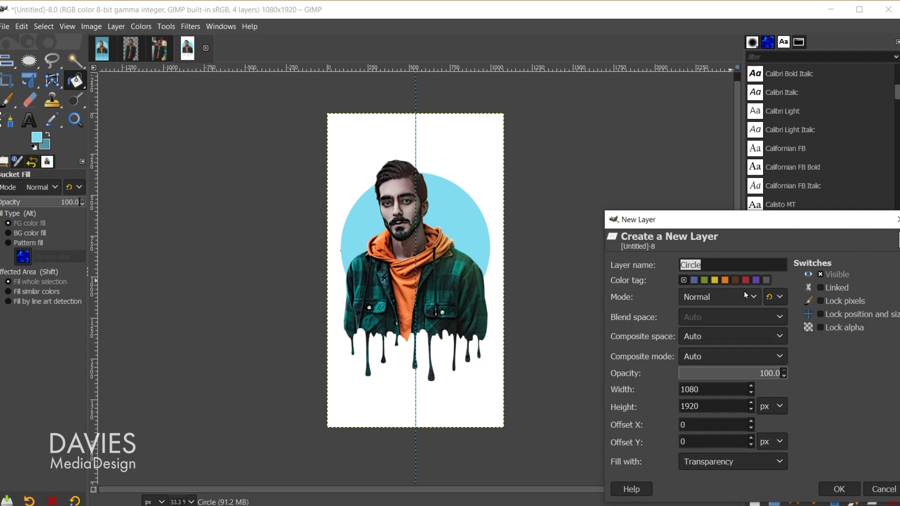
{"action": "key", "text": "End"}
{"action": "type", "text": "Outline"}
{"action": "key", "text": "Return"}
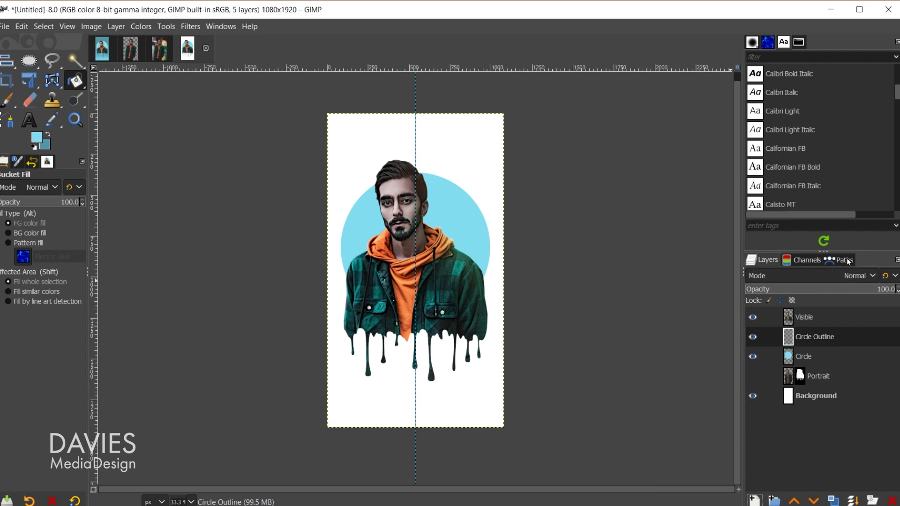
- Stroke the circle path with a 15 px pale yellow (fbffb9) line
{"action": "left_click", "coordinate": [849, 261]}
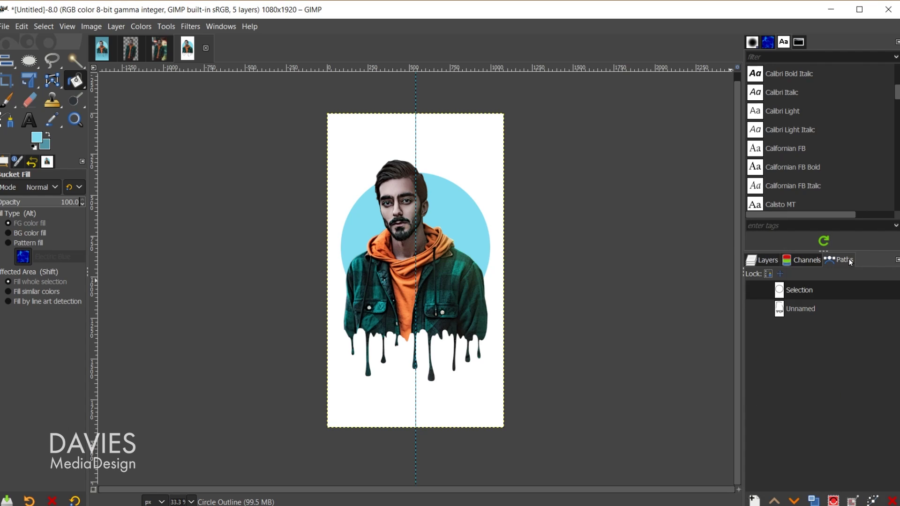
{"action": "left_click", "coordinate": [873, 501]}
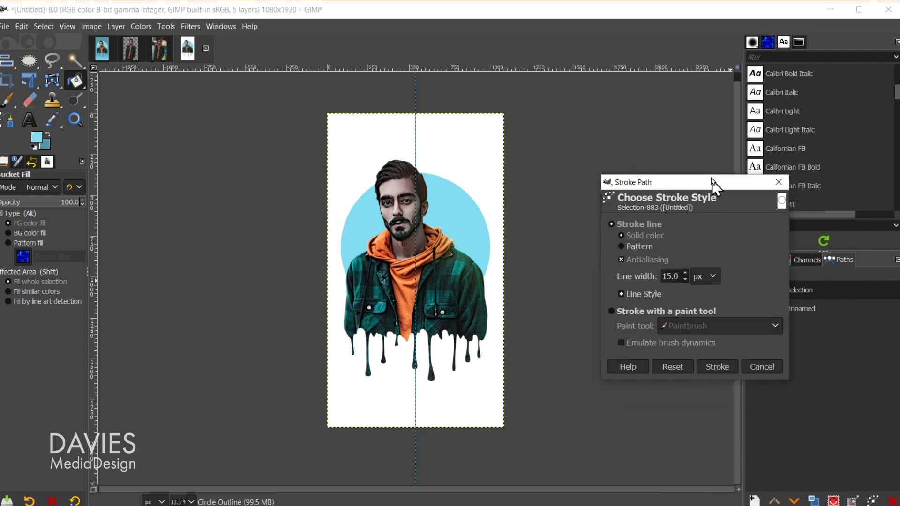
{"action": "left_click_drag", "start_coordinate": [711, 179], "coordinate": [688, 115]}
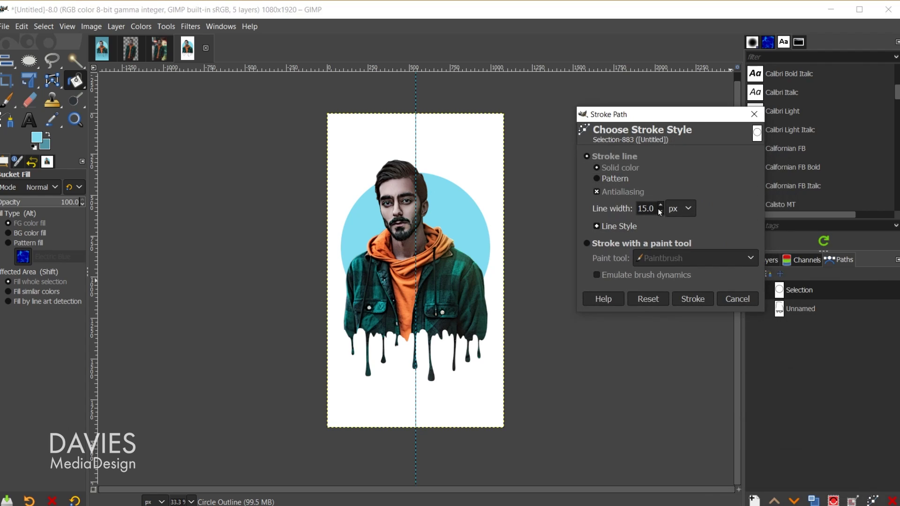
{"action": "left_click", "coordinate": [38, 139]}
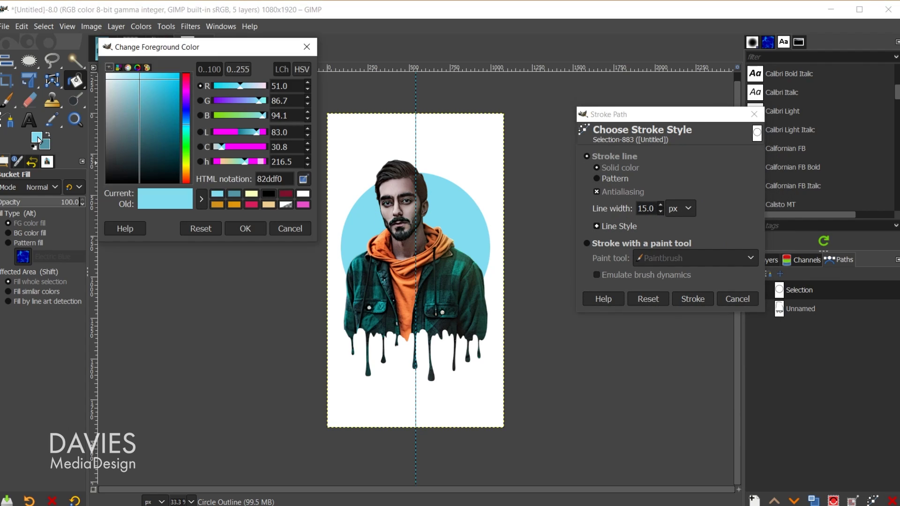
{"action": "left_click", "coordinate": [252, 194]}
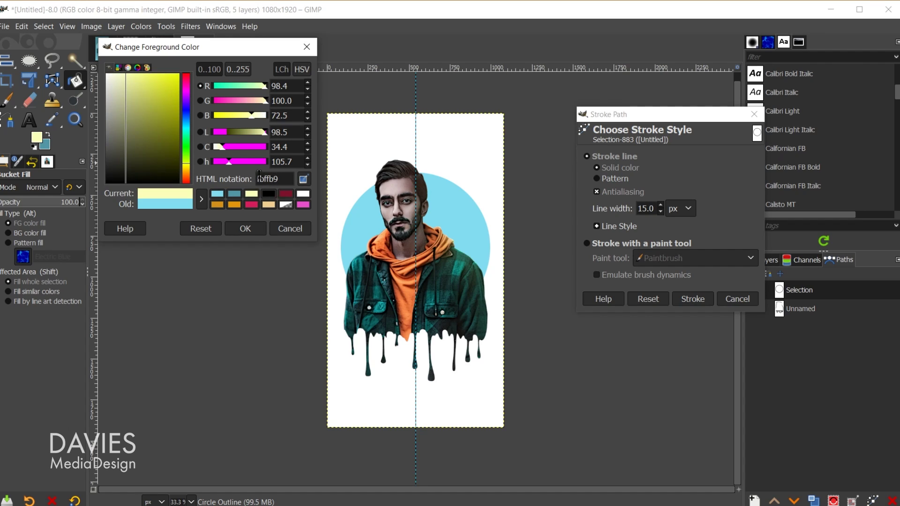
{"action": "left_click", "coordinate": [243, 230]}
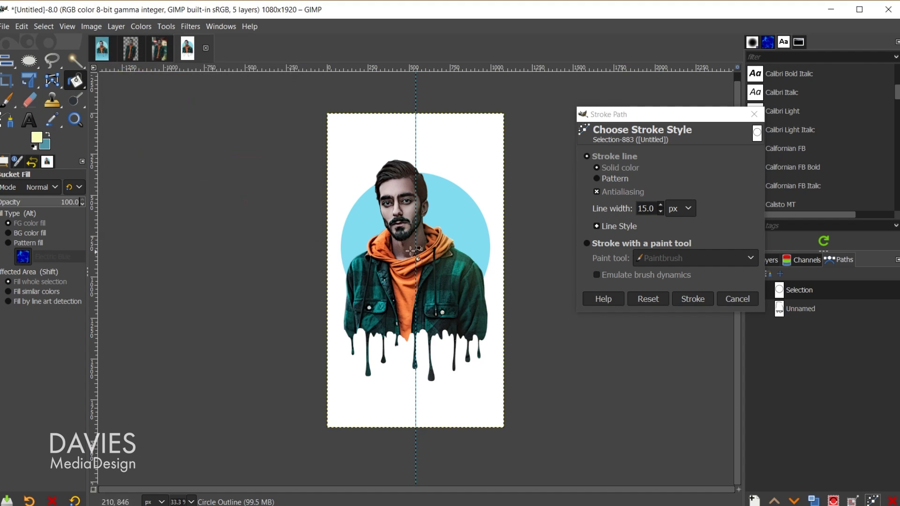
{"action": "left_click", "coordinate": [693, 300]}
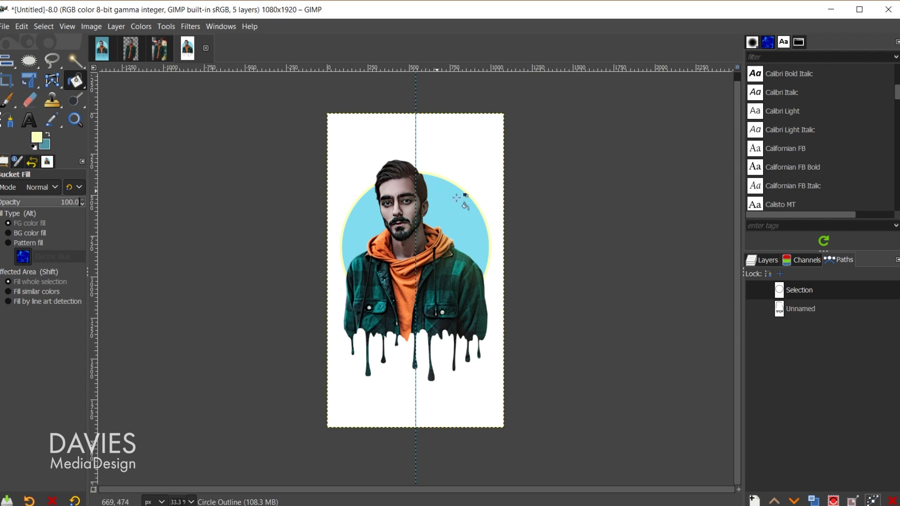
- Select the Background layer and set the foreground colour to light blue 82ddf0
{"action": "left_click", "coordinate": [767, 262]}
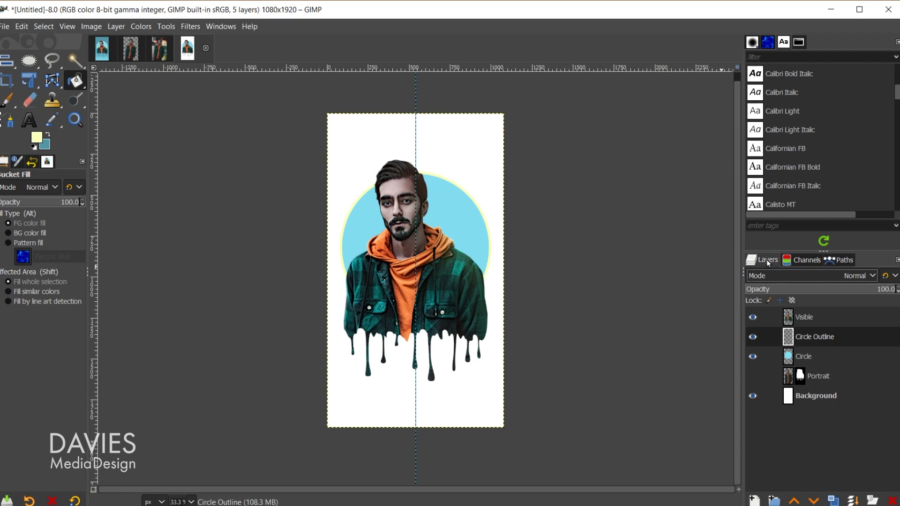
{"action": "left_click", "coordinate": [786, 398]}
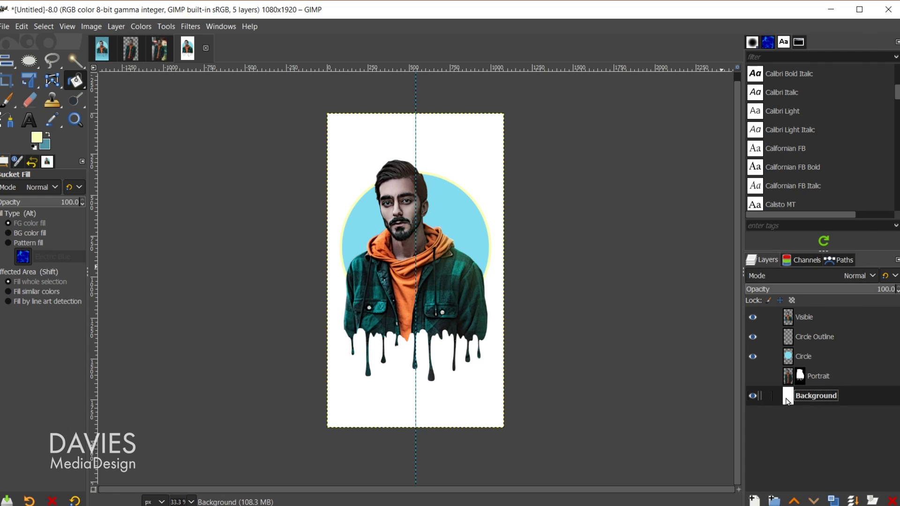
{"action": "left_click", "coordinate": [40, 137]}
{"action": "left_click", "coordinate": [237, 196]}
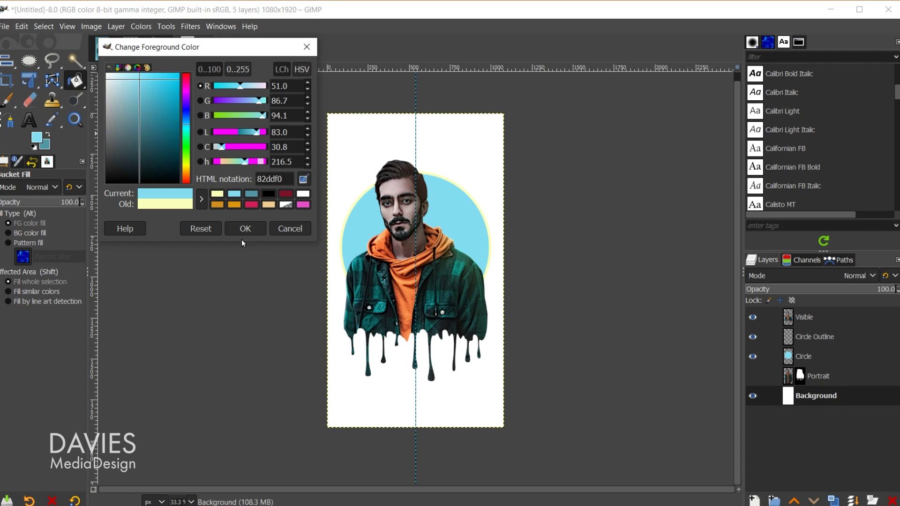
{"action": "left_click", "coordinate": [244, 229]}
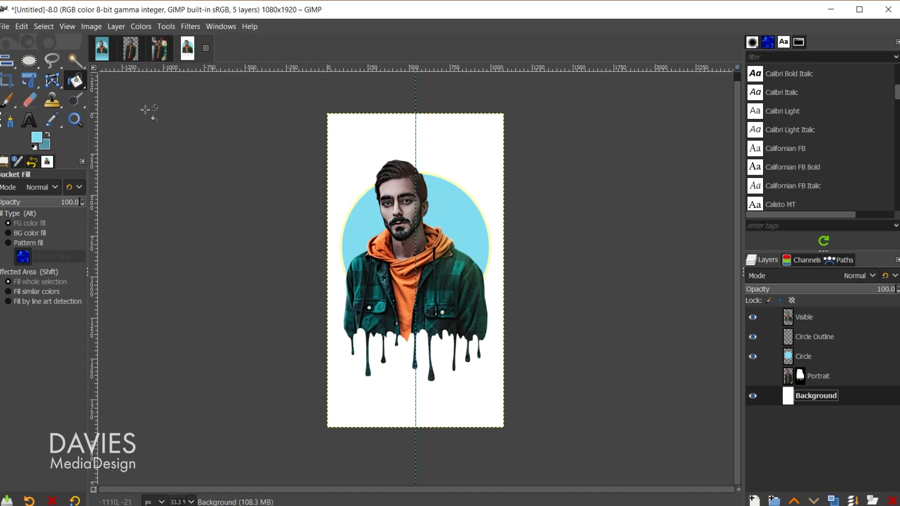
- Draw a linear FG to BG (RGB) gradient from top to bottom on Background
{"action": "left_click", "coordinate": [75, 81]}
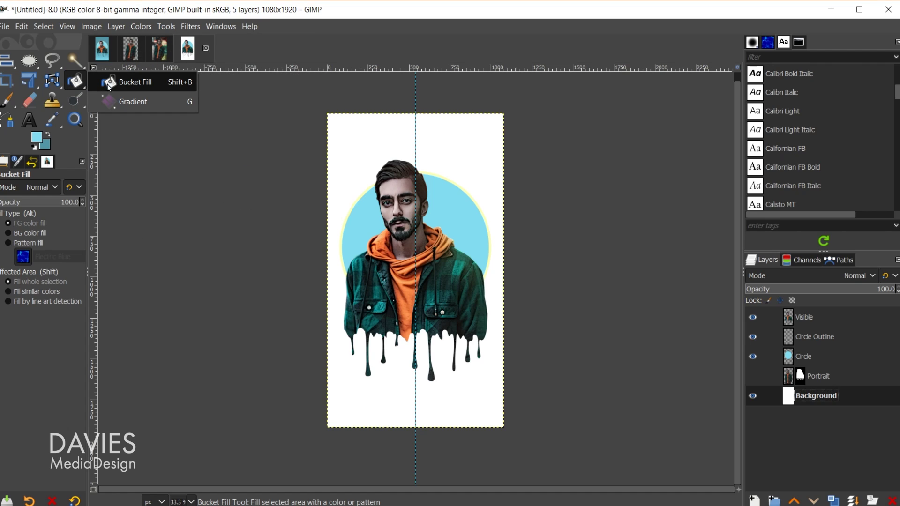
{"action": "left_click", "coordinate": [126, 101]}
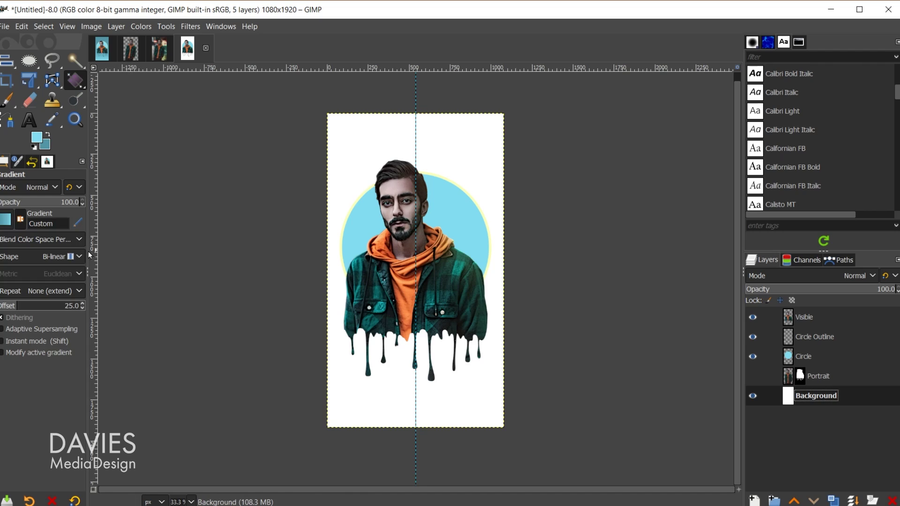
{"action": "left_click", "coordinate": [63, 257]}
{"action": "left_click", "coordinate": [68, 275]}
{"action": "left_click", "coordinate": [7, 221]}
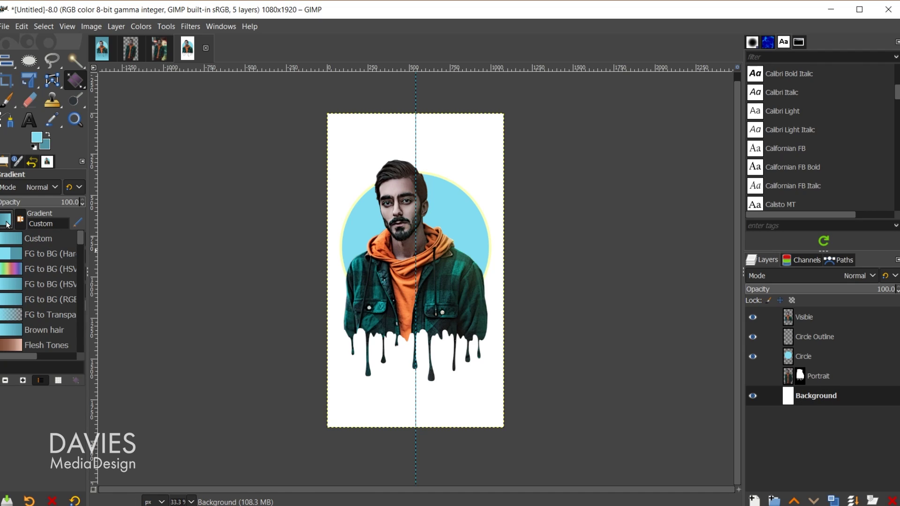
{"action": "left_click", "coordinate": [15, 301]}
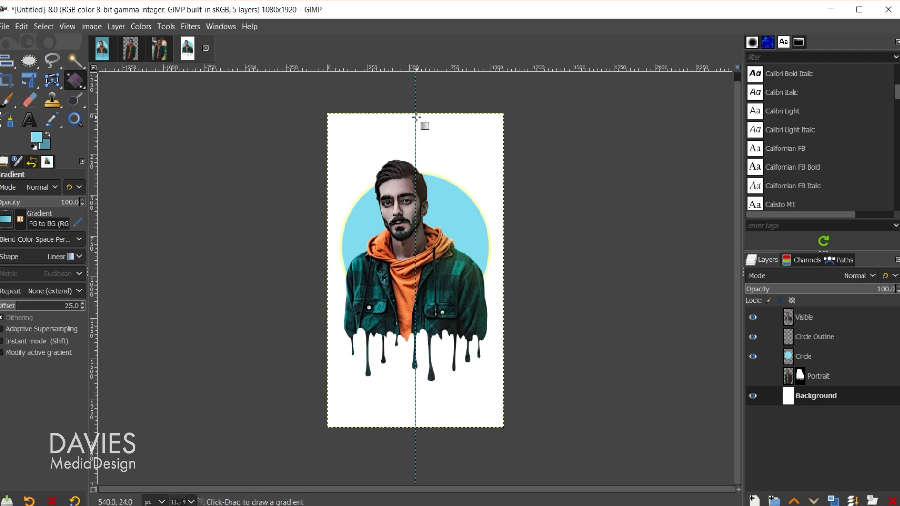
{"action": "left_click_drag", "start_coordinate": [417, 117], "coordinate": [416, 409]}
{"action": "key", "text": "Return"}
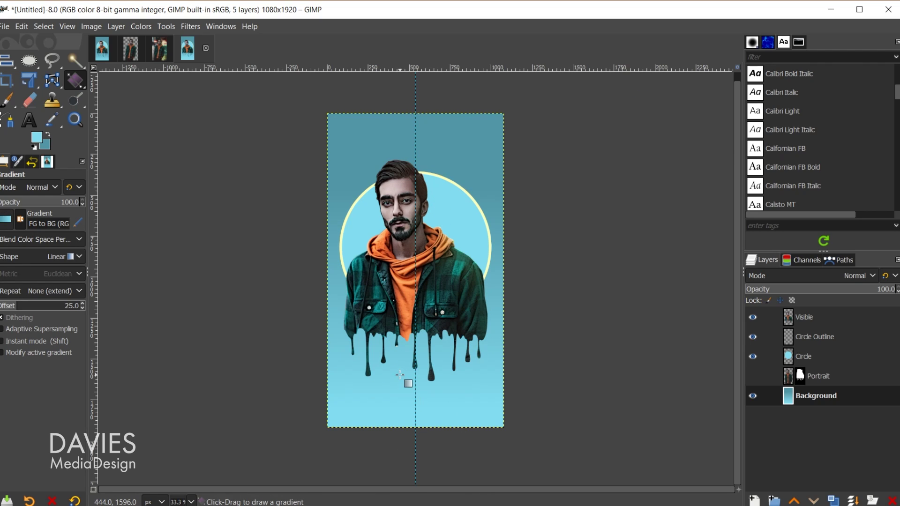
- Drag the vertical centre guide off the canvas with the Move tool
{"action": "key", "text": "m"}
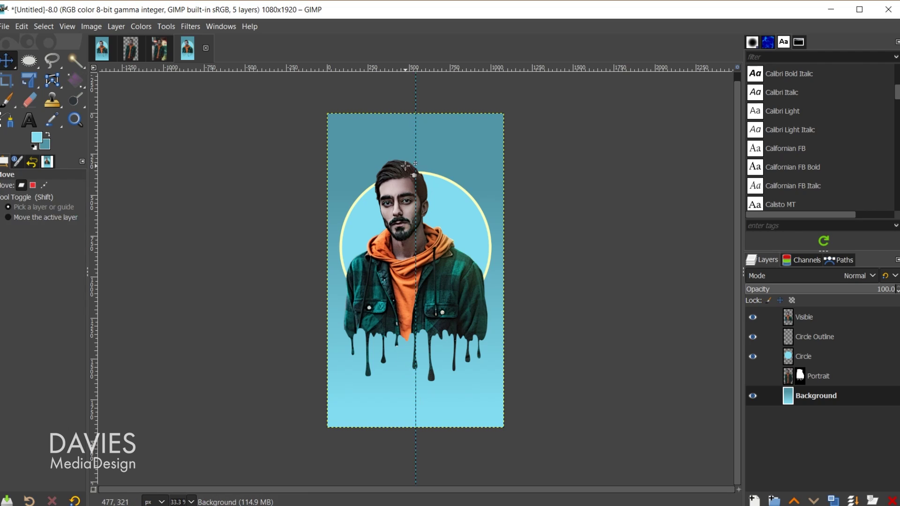
{"action": "left_click_drag", "start_coordinate": [416, 134], "coordinate": [265, 141]}
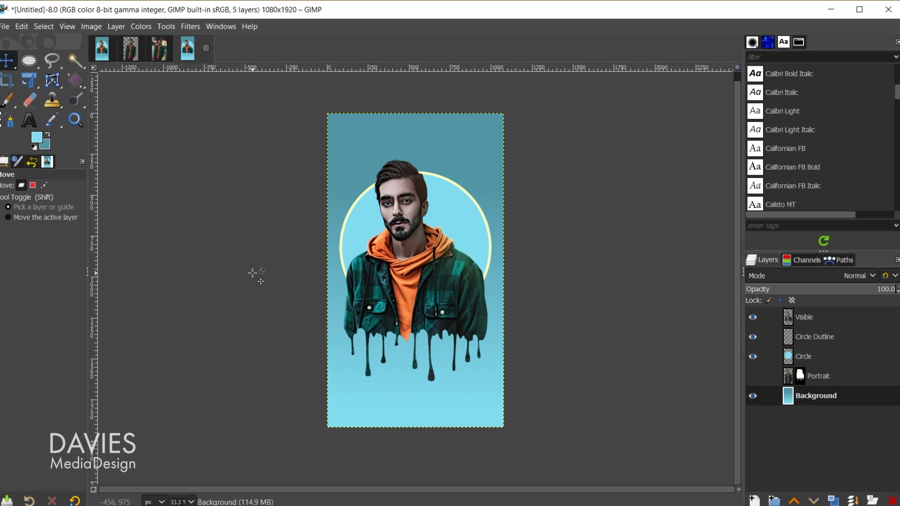